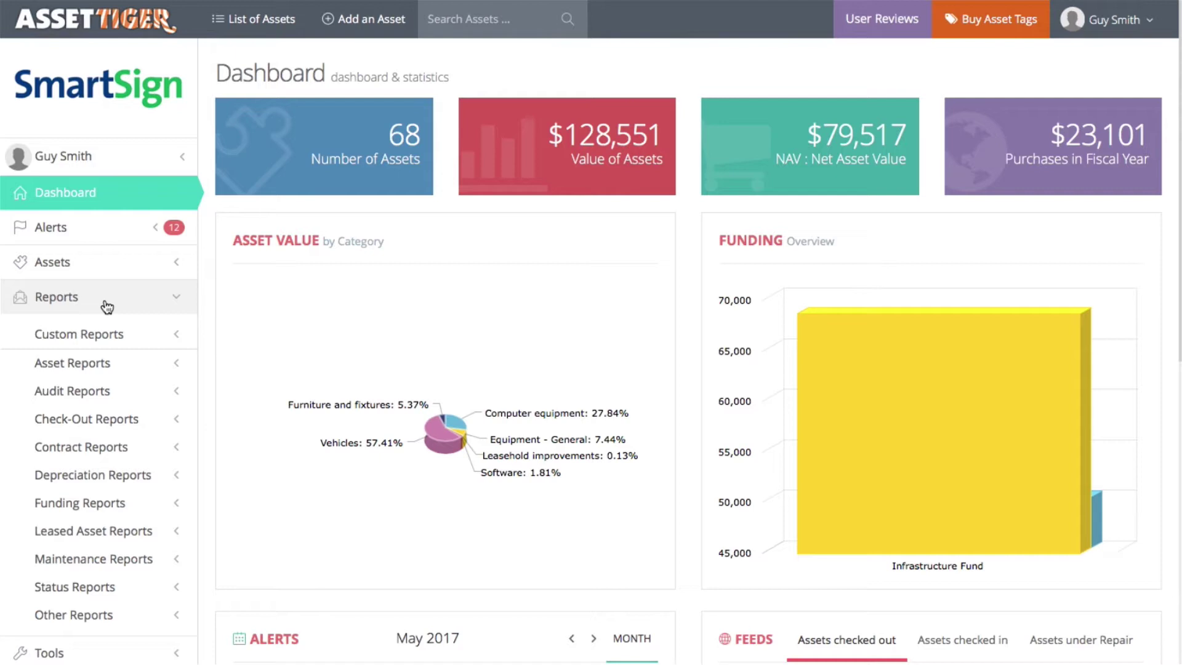
Start a new custom report and exclude the Asset Photo and Status columns from its table.
click(102, 335)
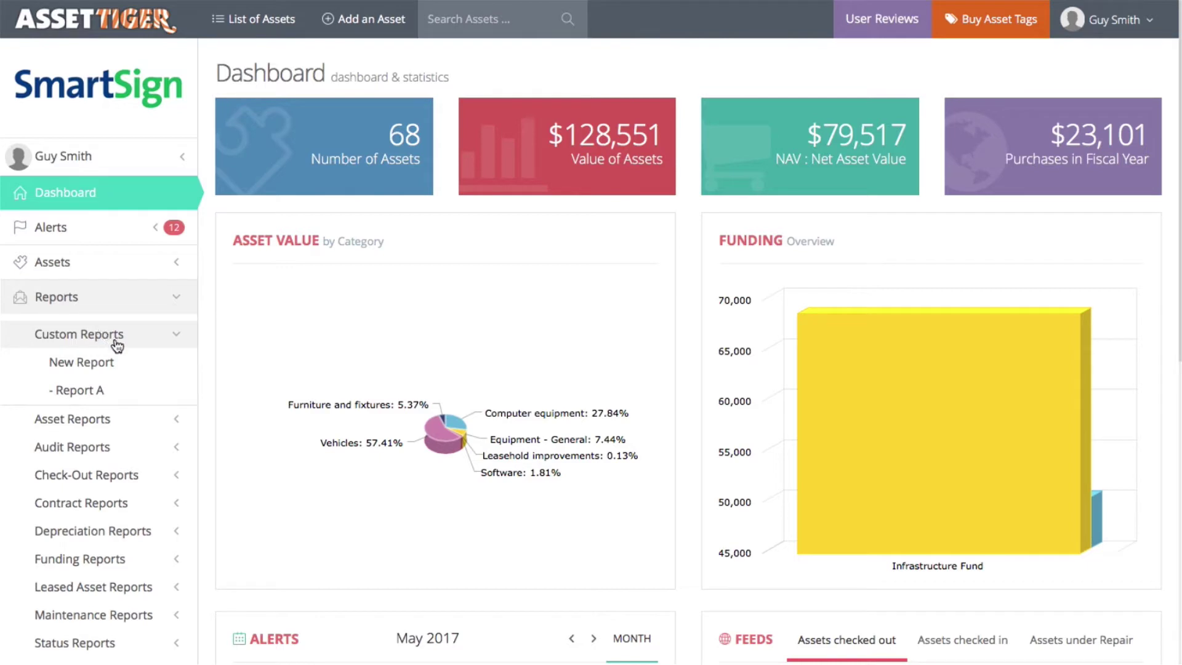
click(151, 363)
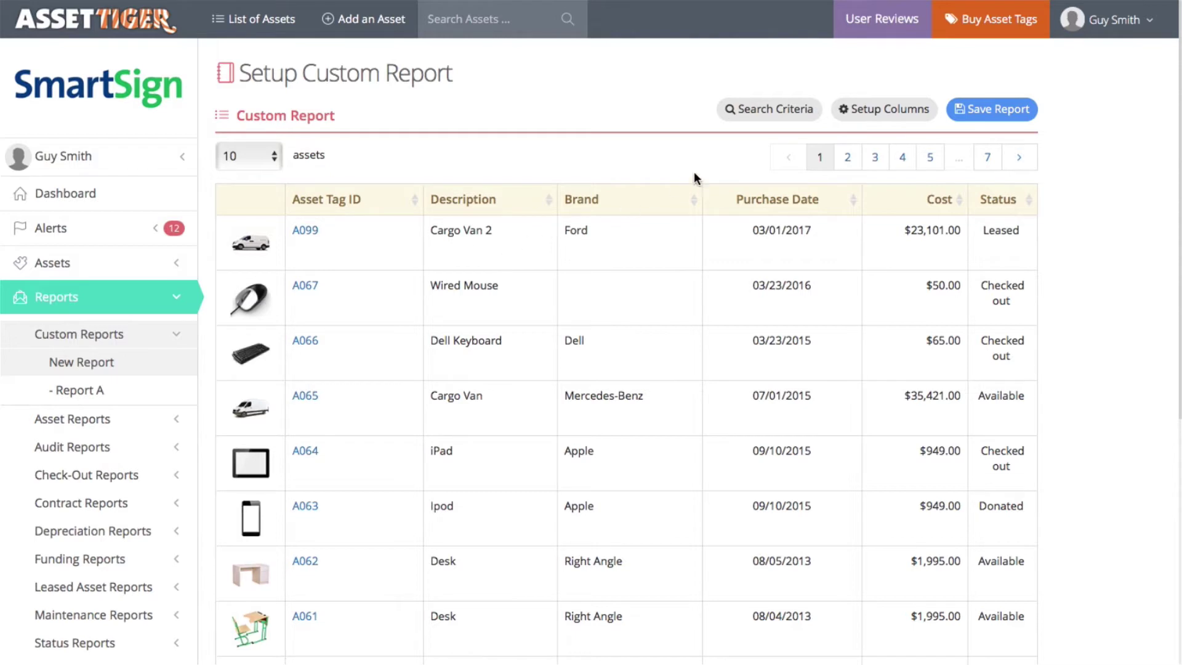
click(868, 114)
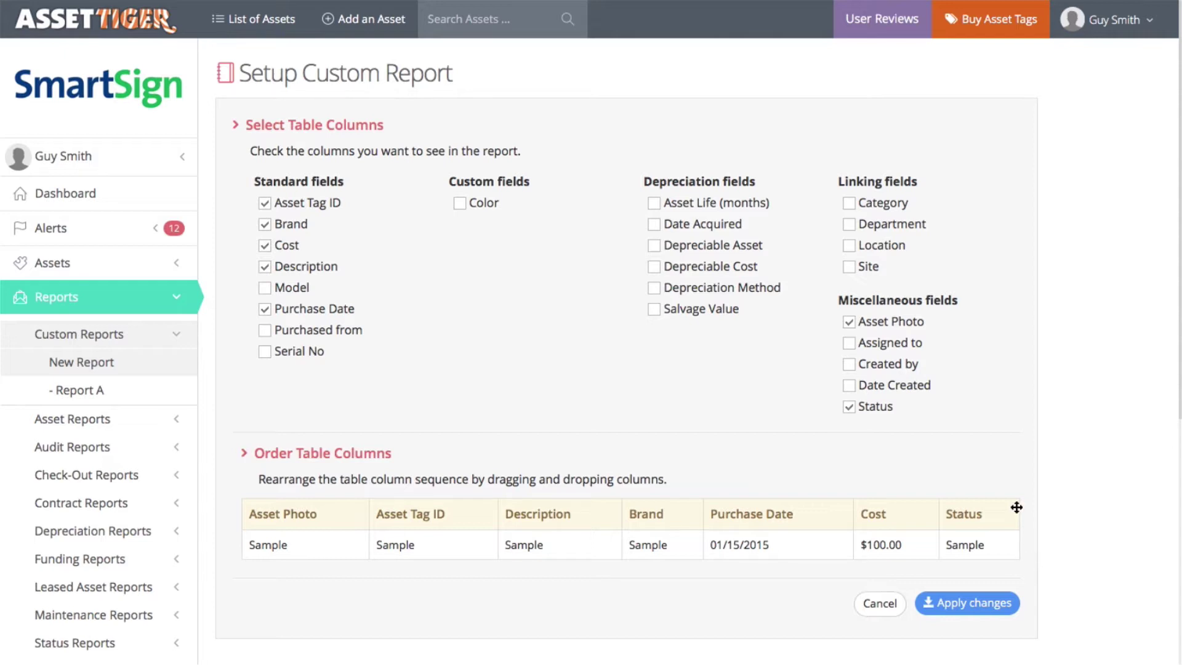
click(849, 322)
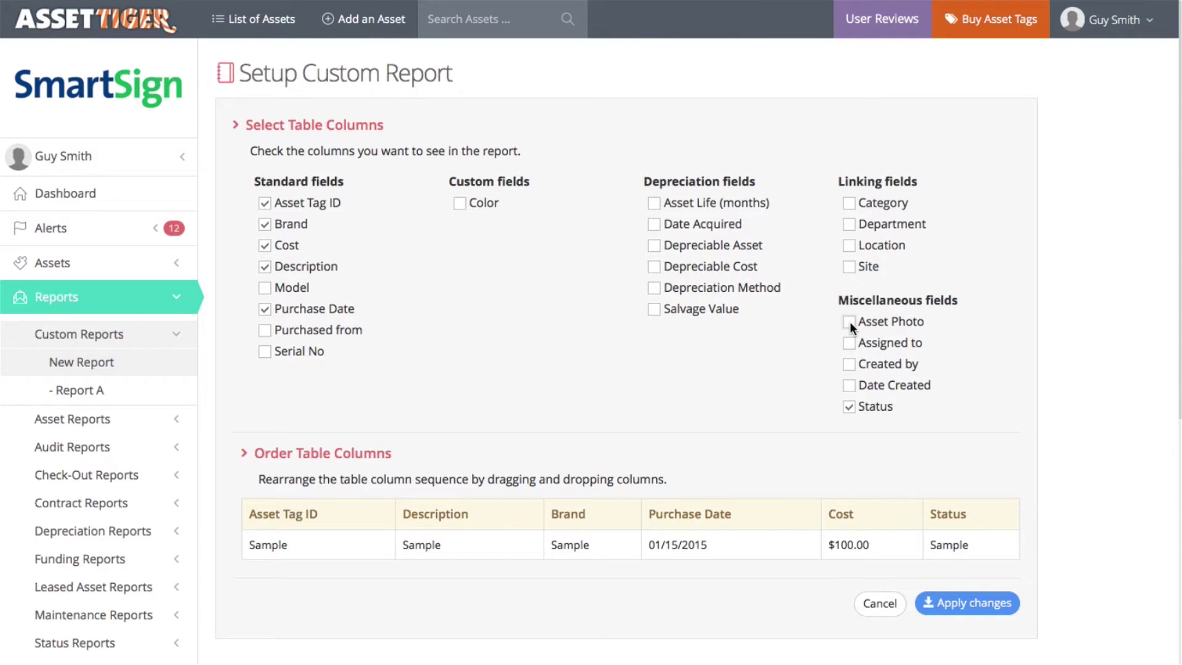
click(850, 406)
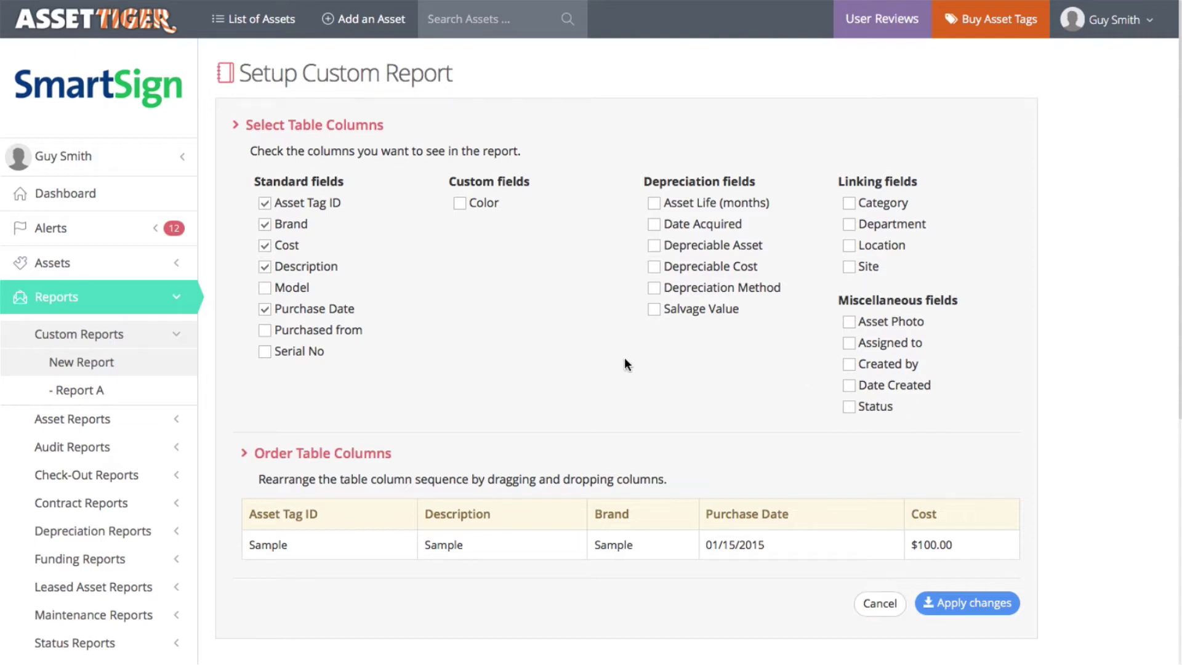
Add the Purchased from, Category, Department, Location and Site columns to the report.
click(264, 329)
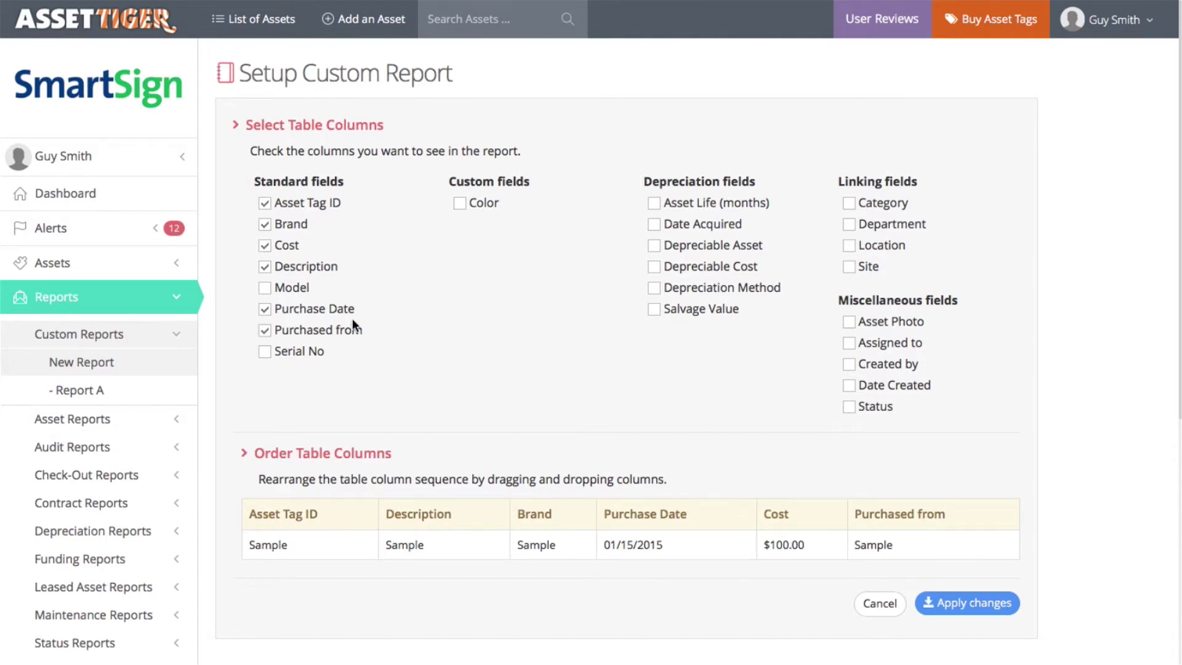
click(853, 204)
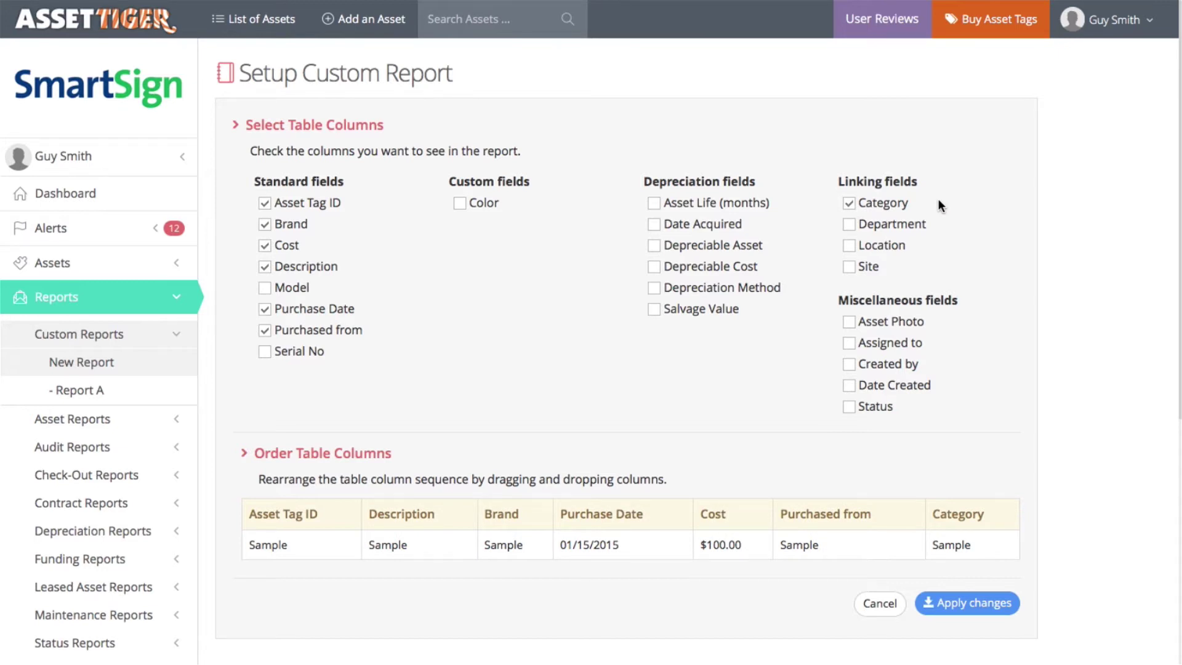
click(849, 225)
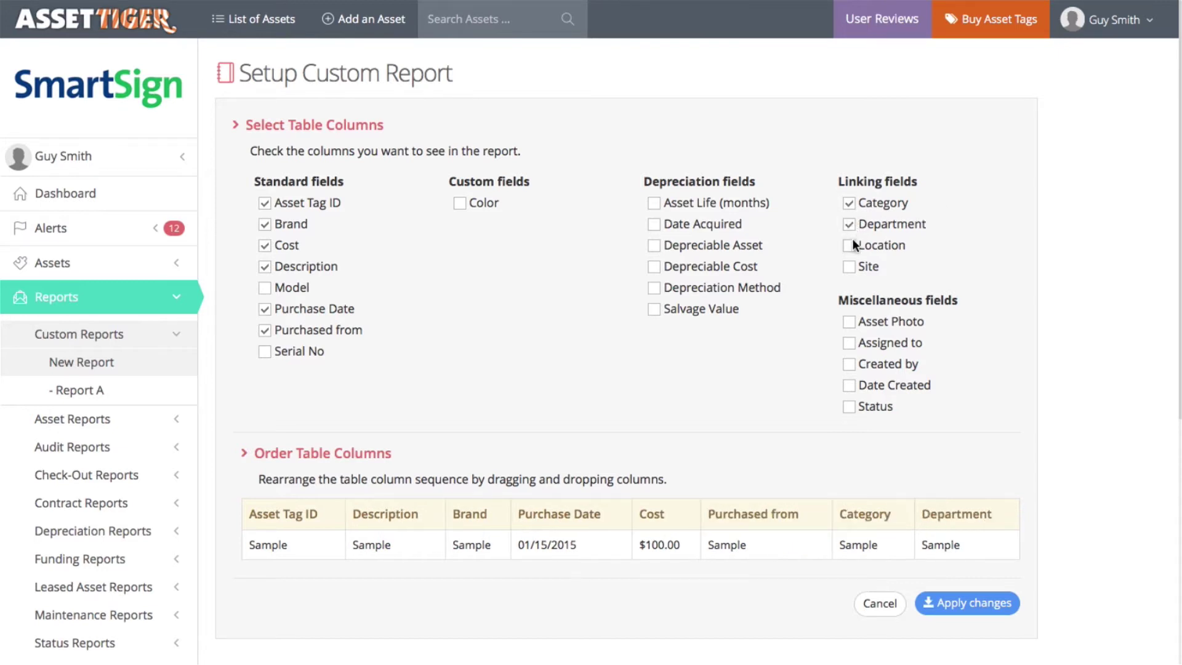
click(849, 247)
click(850, 269)
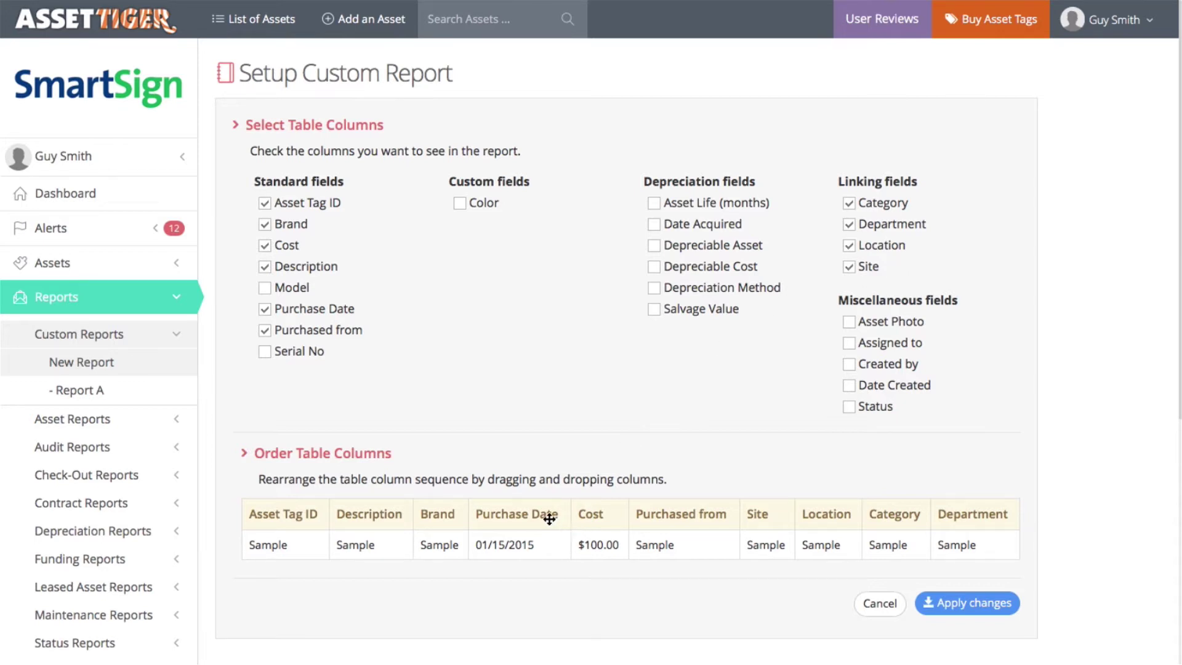
Reorder the table columns with Purchase Date first and Category last, and apply the column setup.
drag(549, 519, 253, 510)
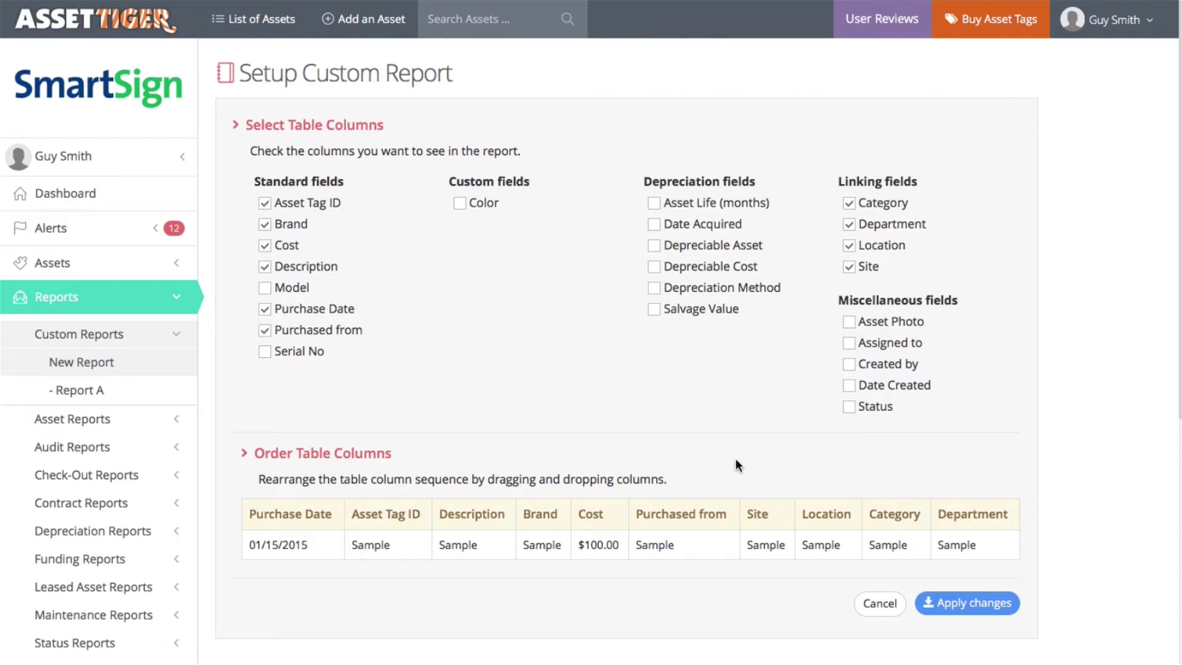
drag(904, 514, 1019, 514)
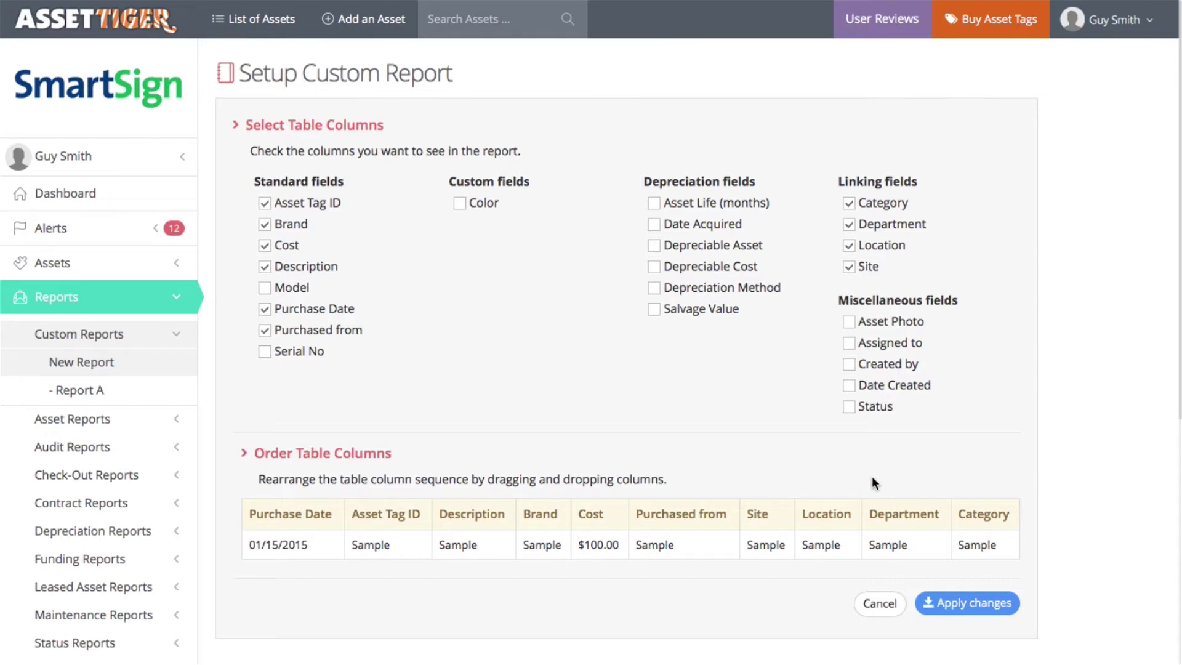
click(928, 602)
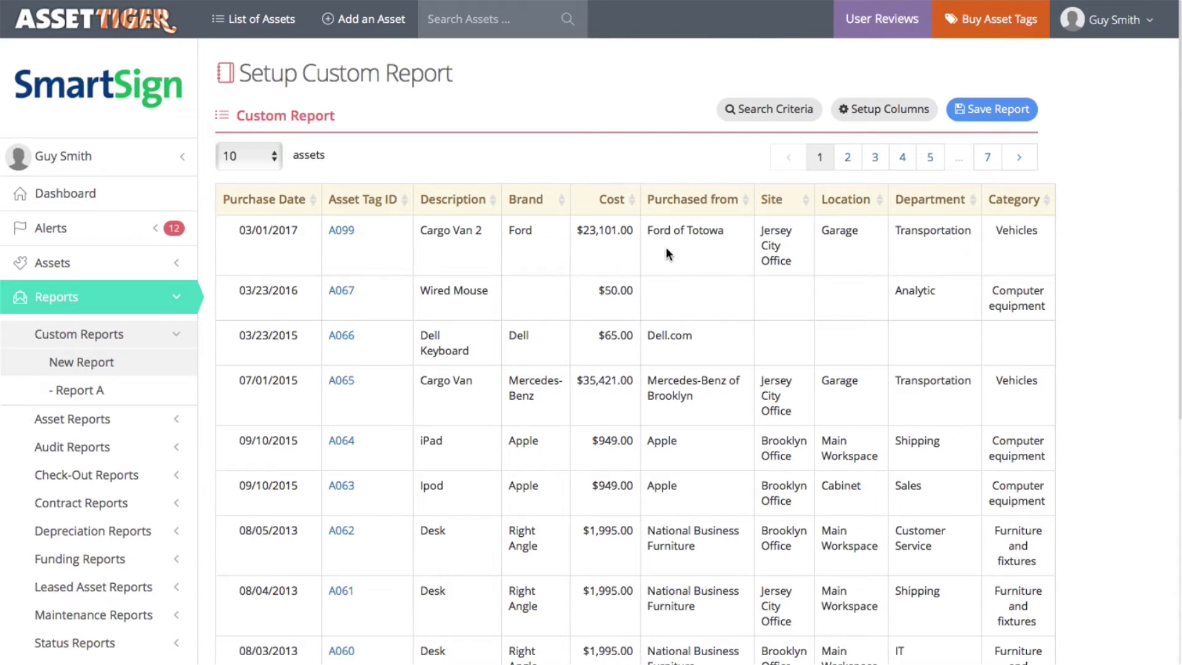
Browse pages 2 and 3 of the report and sort it by Asset Tag ID in ascending, then descending order.
click(848, 158)
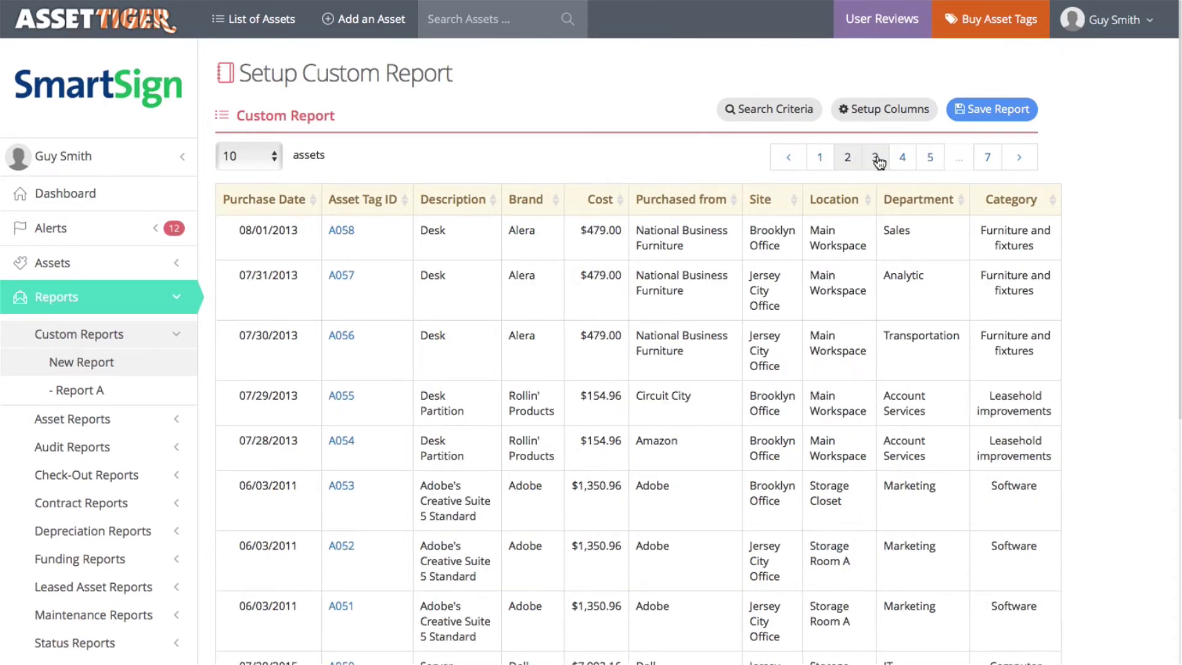
click(876, 159)
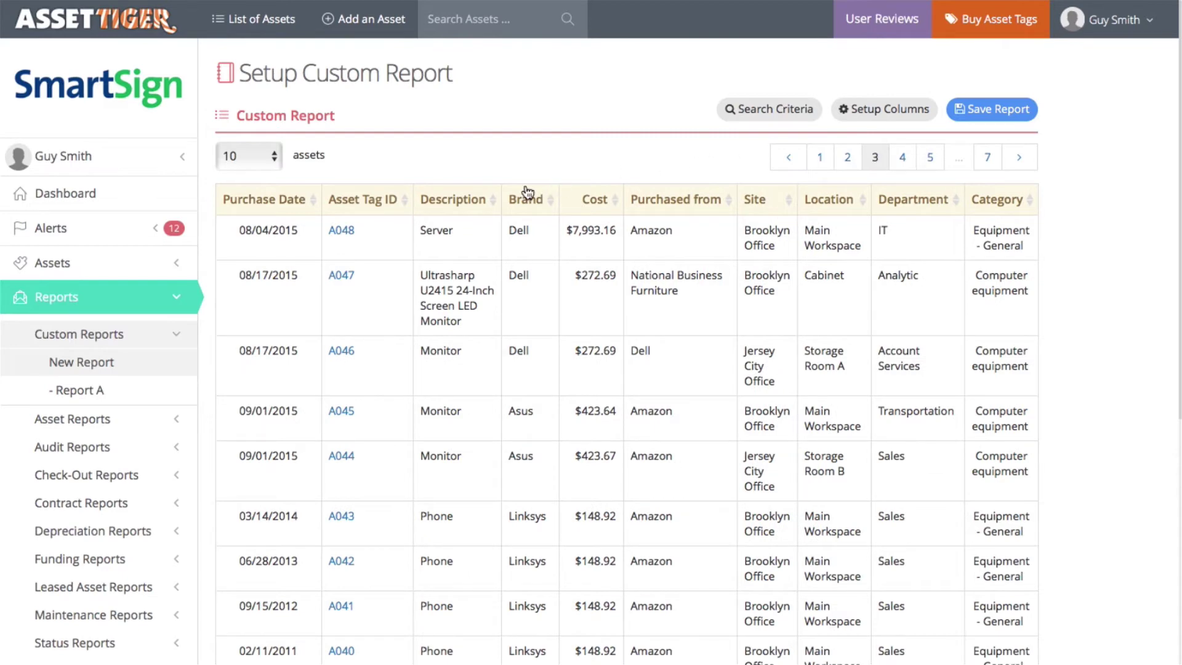
click(405, 203)
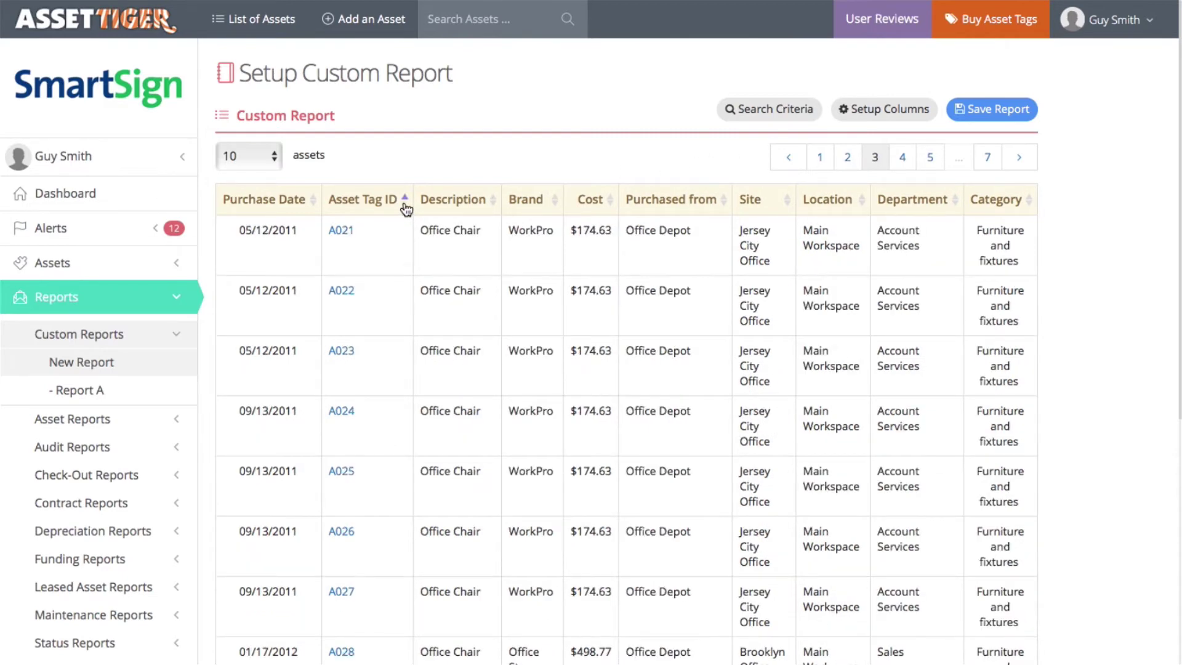
click(409, 200)
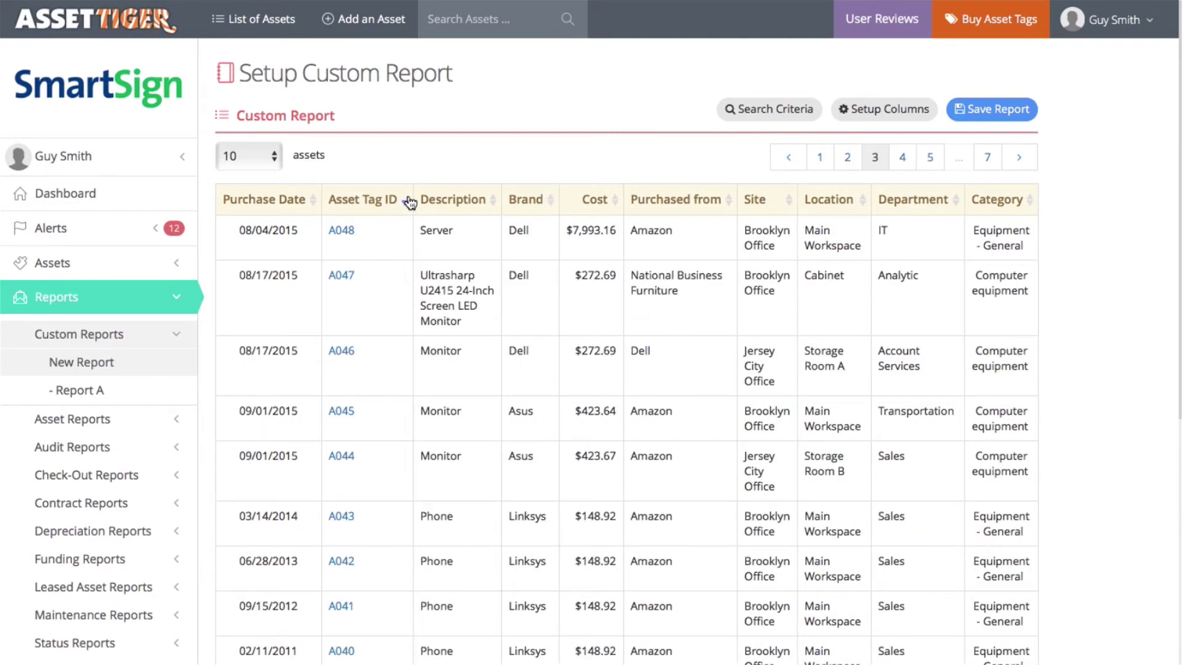
Save the custom report as "Purchased Date Asset Report" and make it available for all users.
click(991, 111)
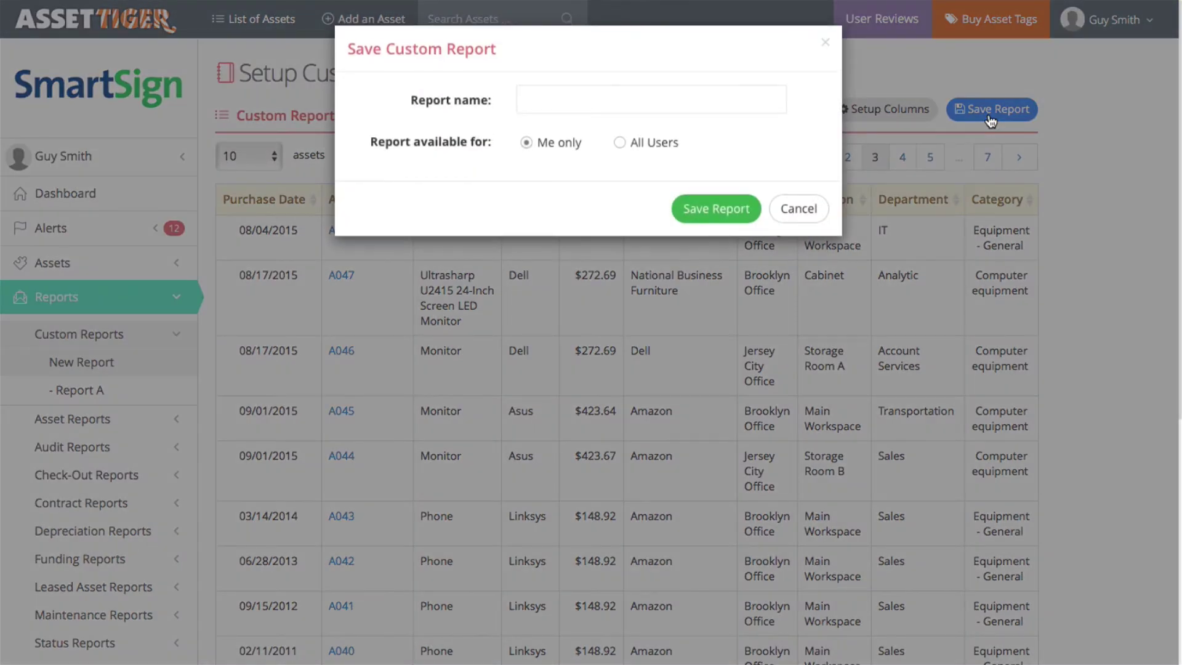
click(640, 96)
text(Purchase)
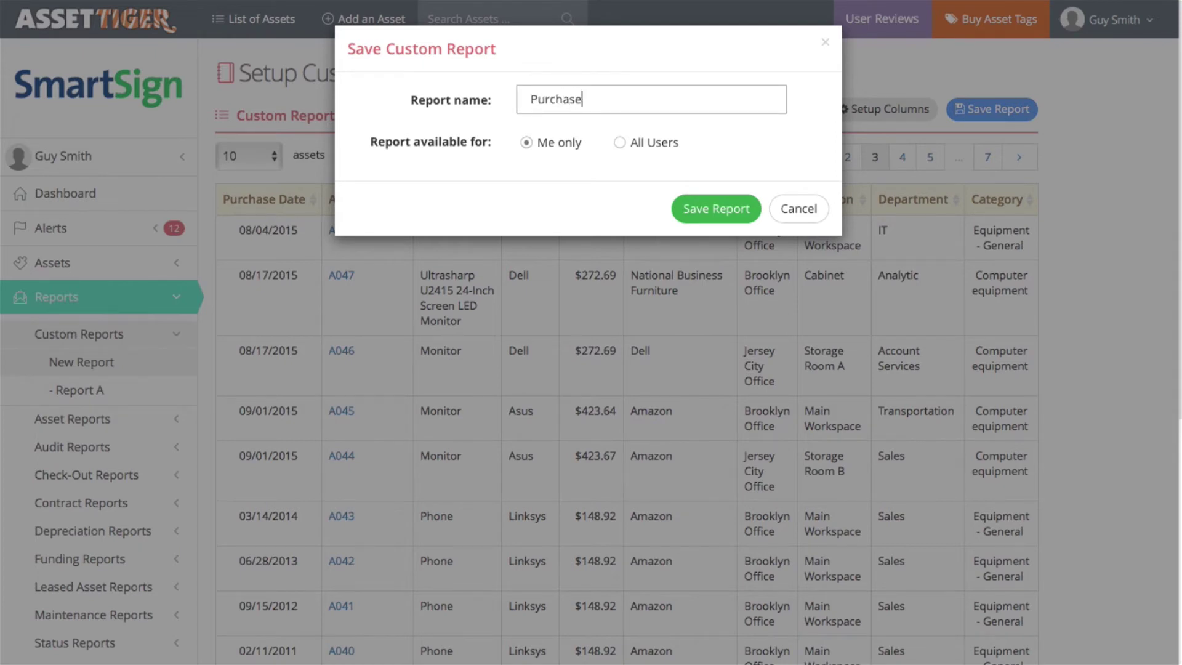
text(d Date Asset Report)
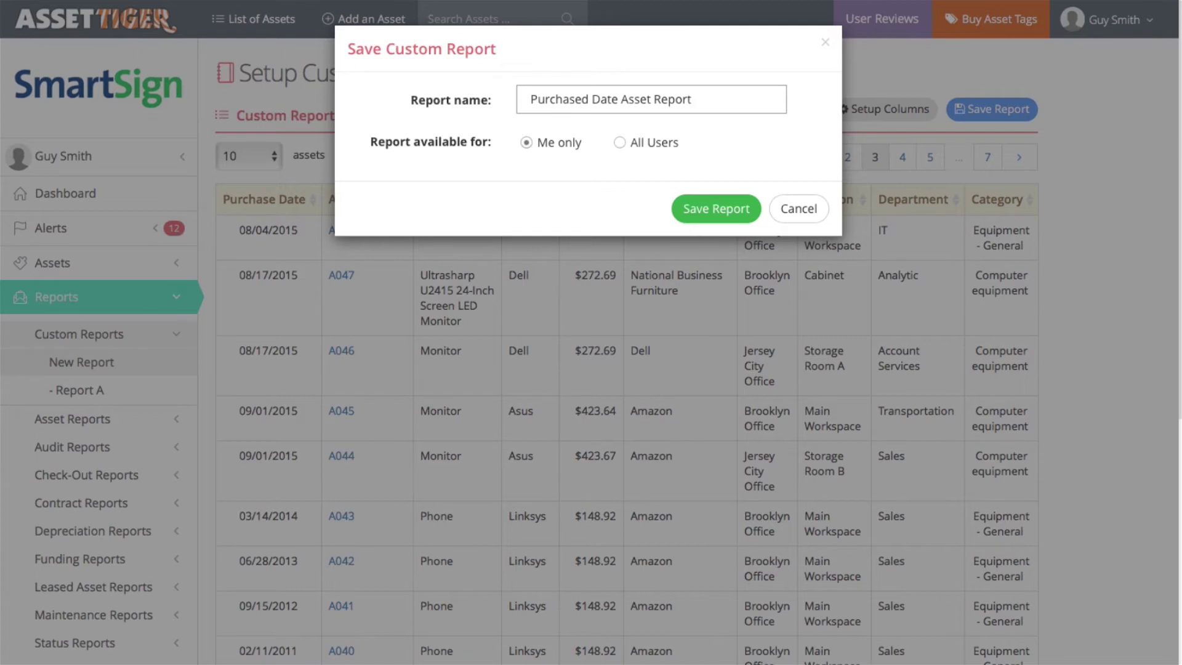
click(620, 145)
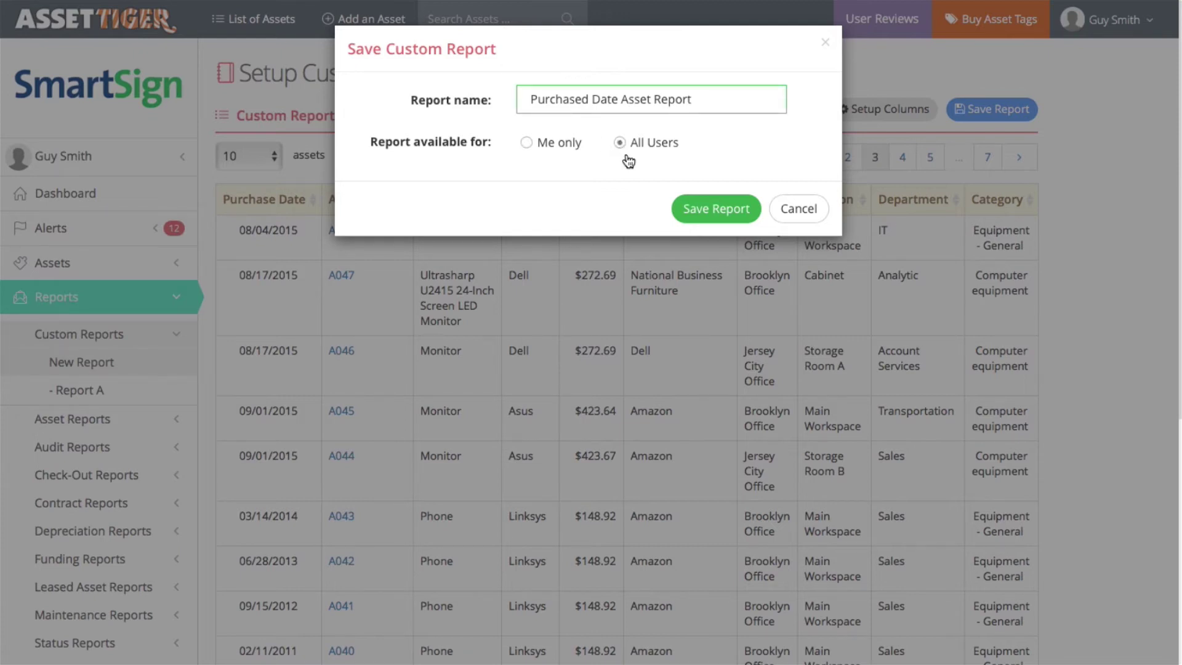
click(706, 210)
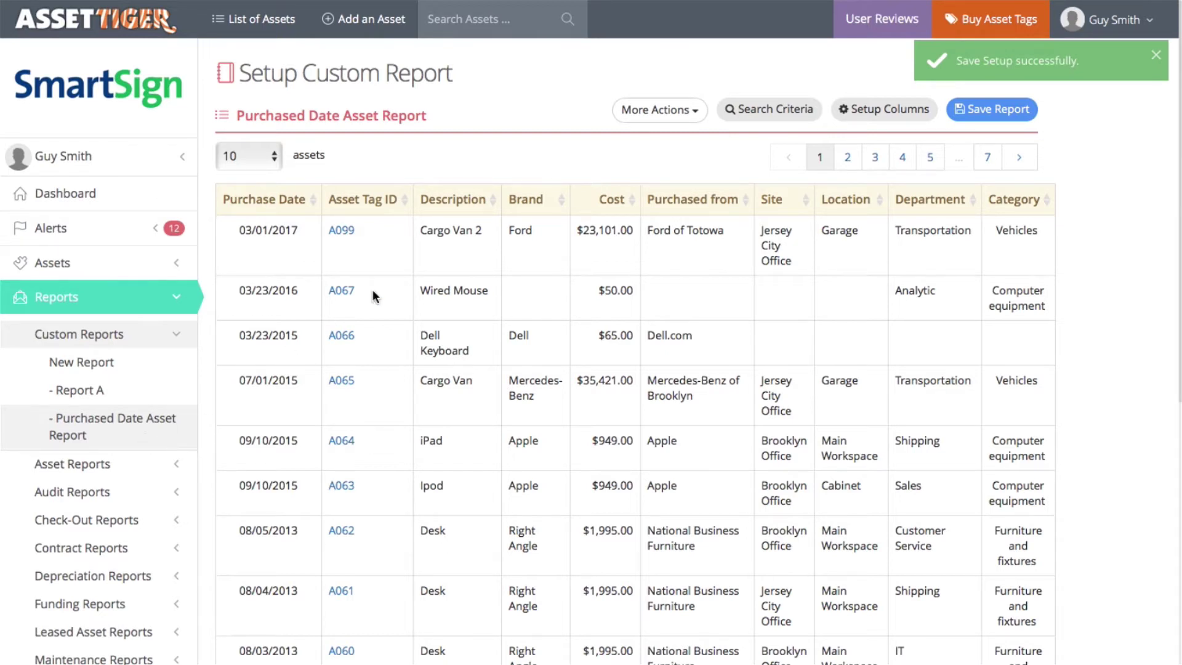
click(699, 113)
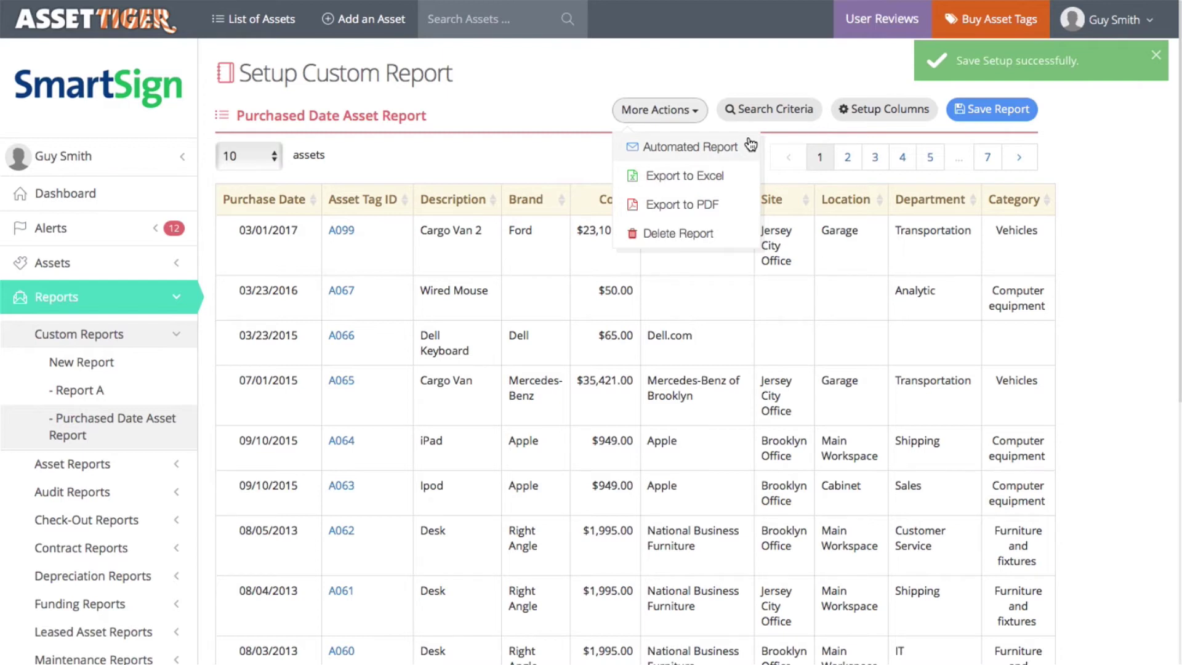
click(704, 117)
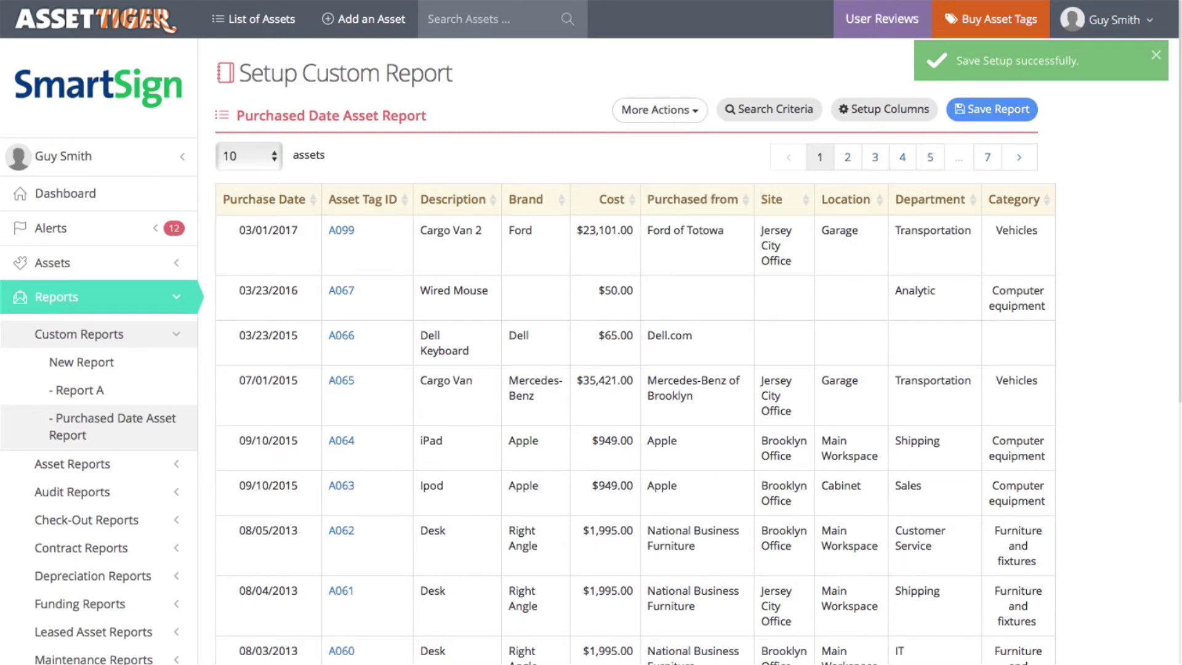
Generate the report with the search keyword "furniture" and look through the resulting assets.
click(776, 110)
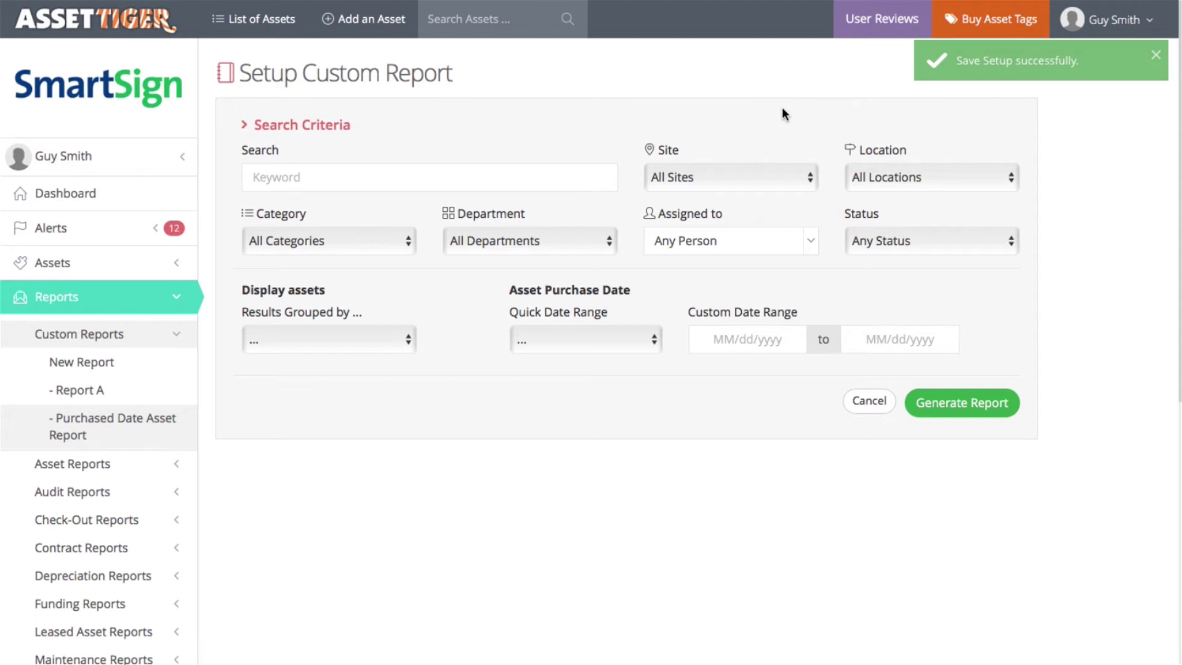
click(543, 171)
text(furniture)
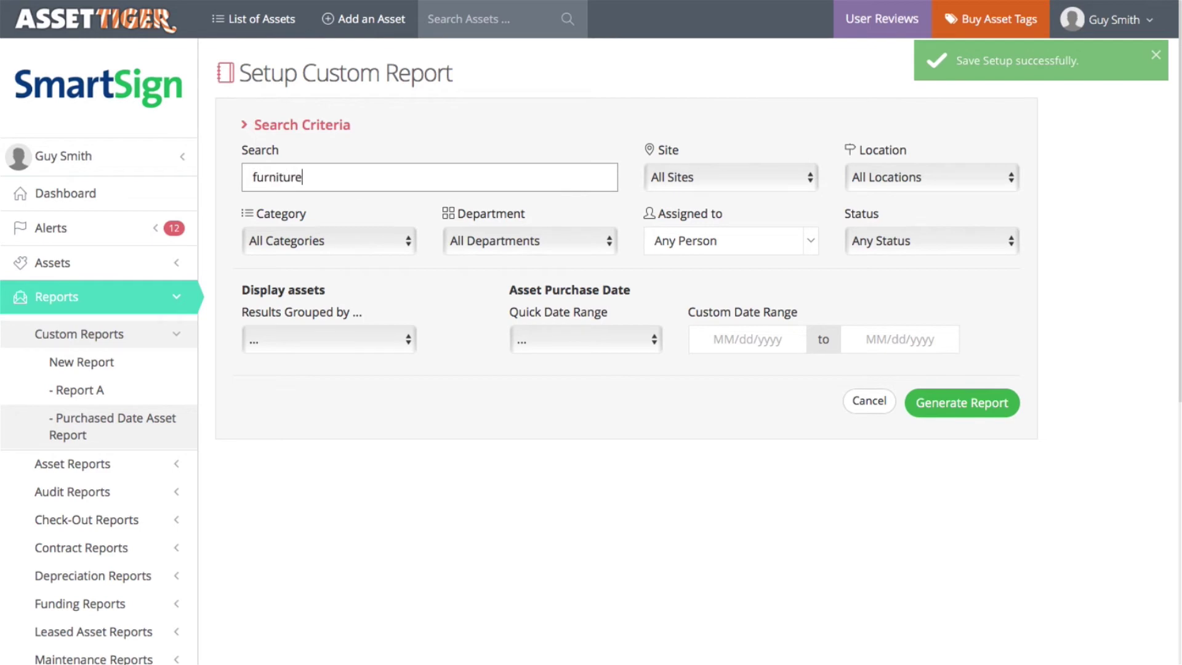
click(953, 404)
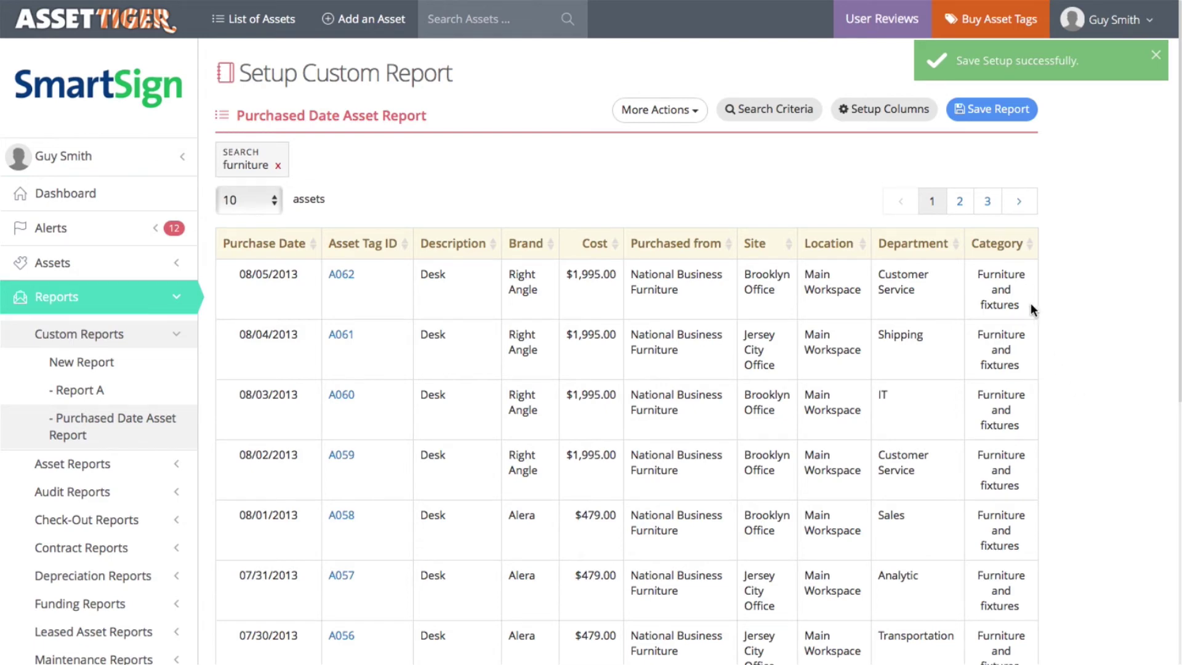
scroll(1031, 306, down, 4)
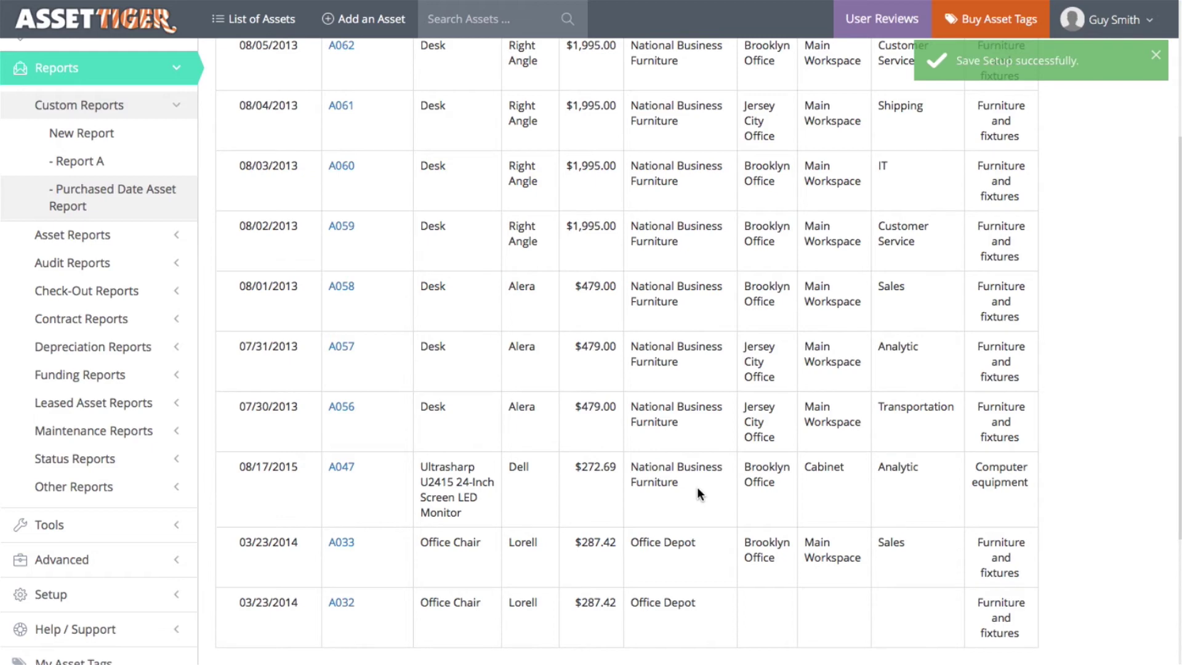
scroll(815, 489, up, 4)
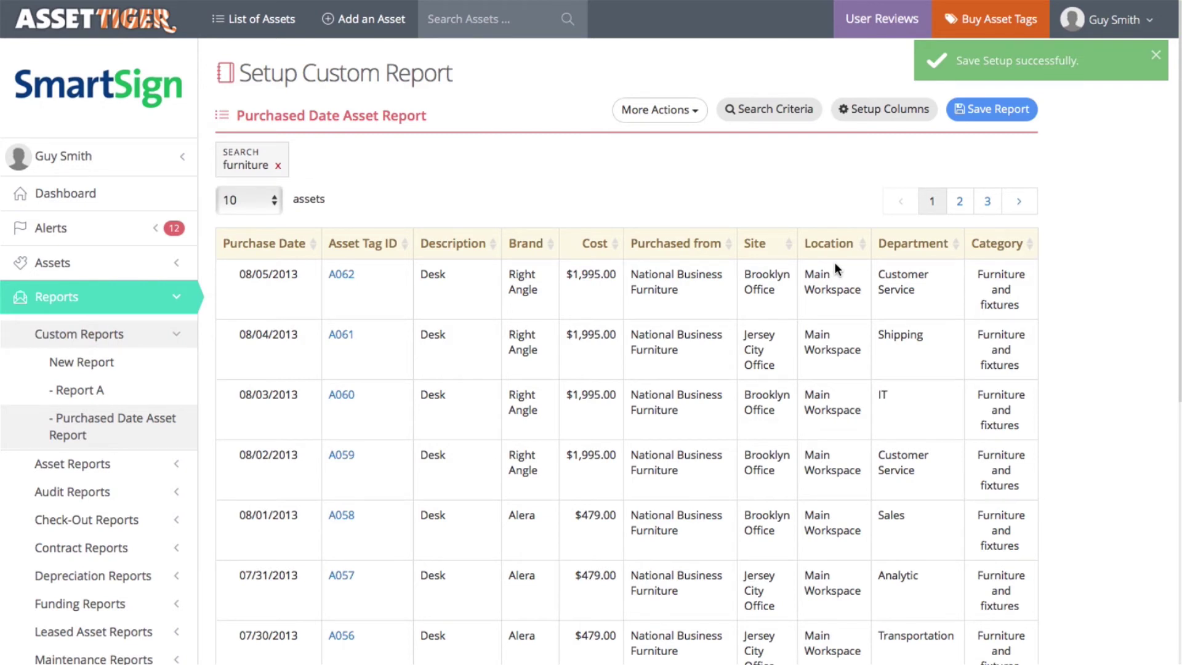
Regenerate the report limited to the Brooklyn Office site, review its assets, and remove that site filter.
click(812, 114)
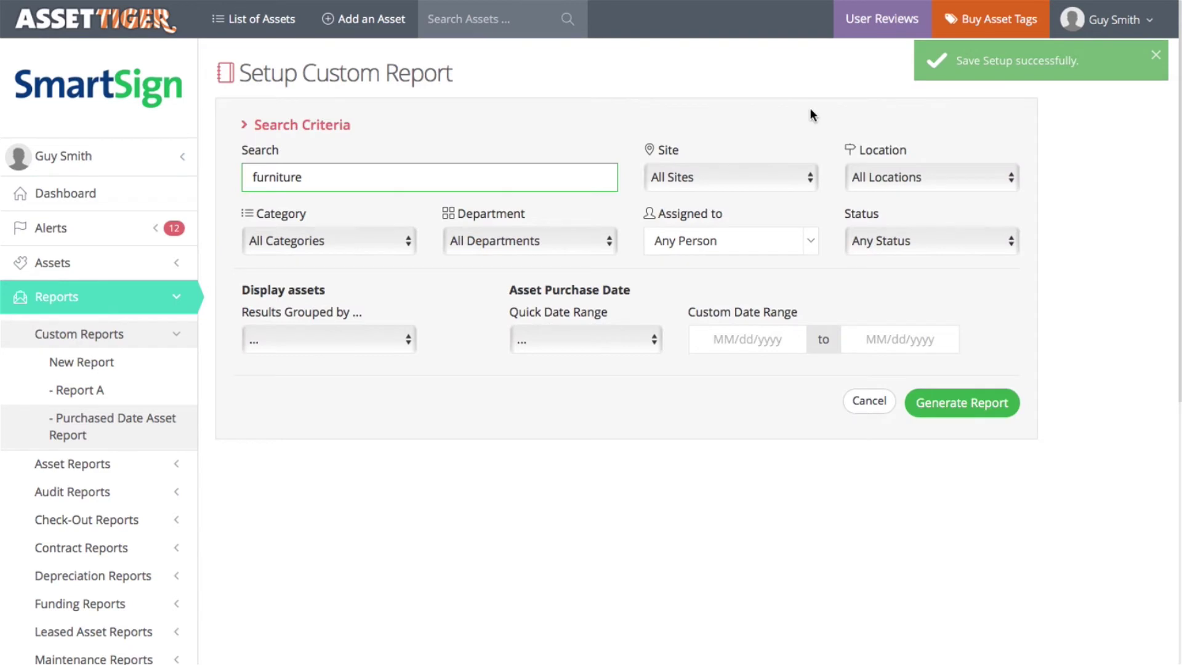
click(794, 179)
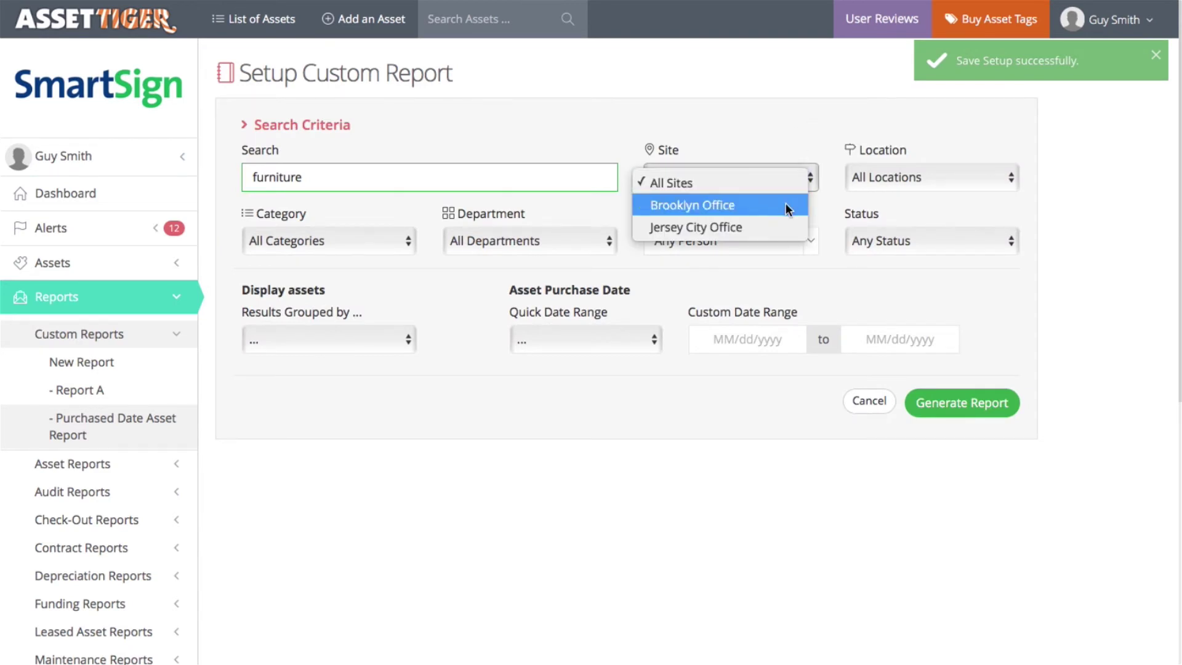
click(786, 204)
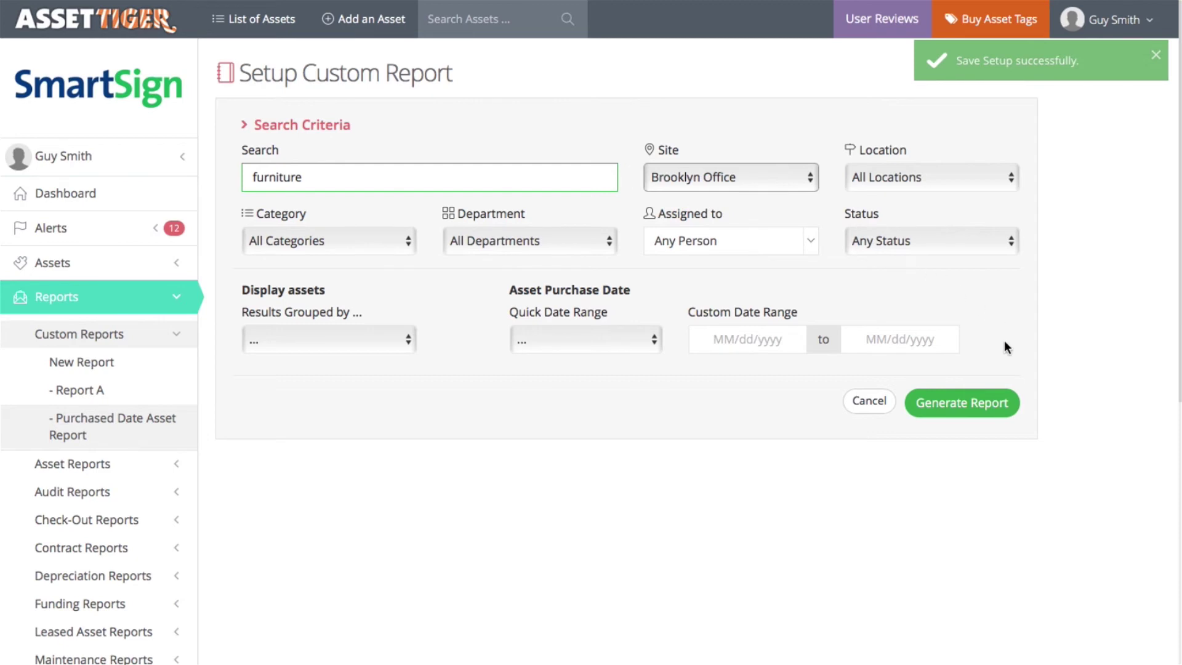
click(955, 411)
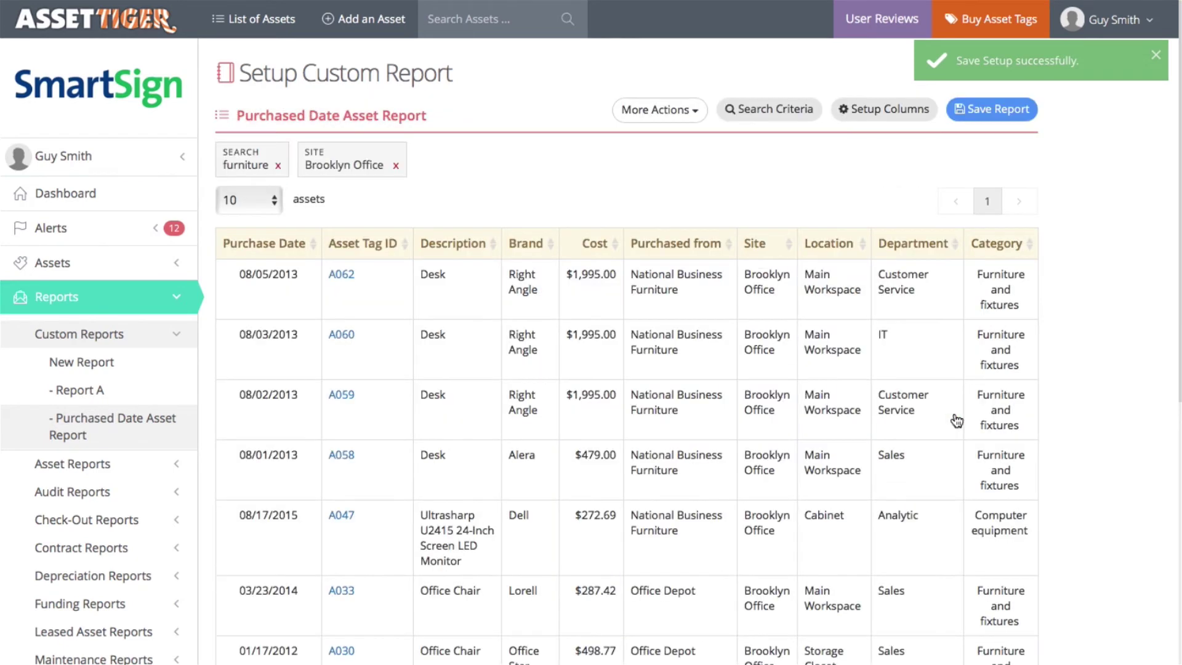
scroll(1124, 392, down, 3)
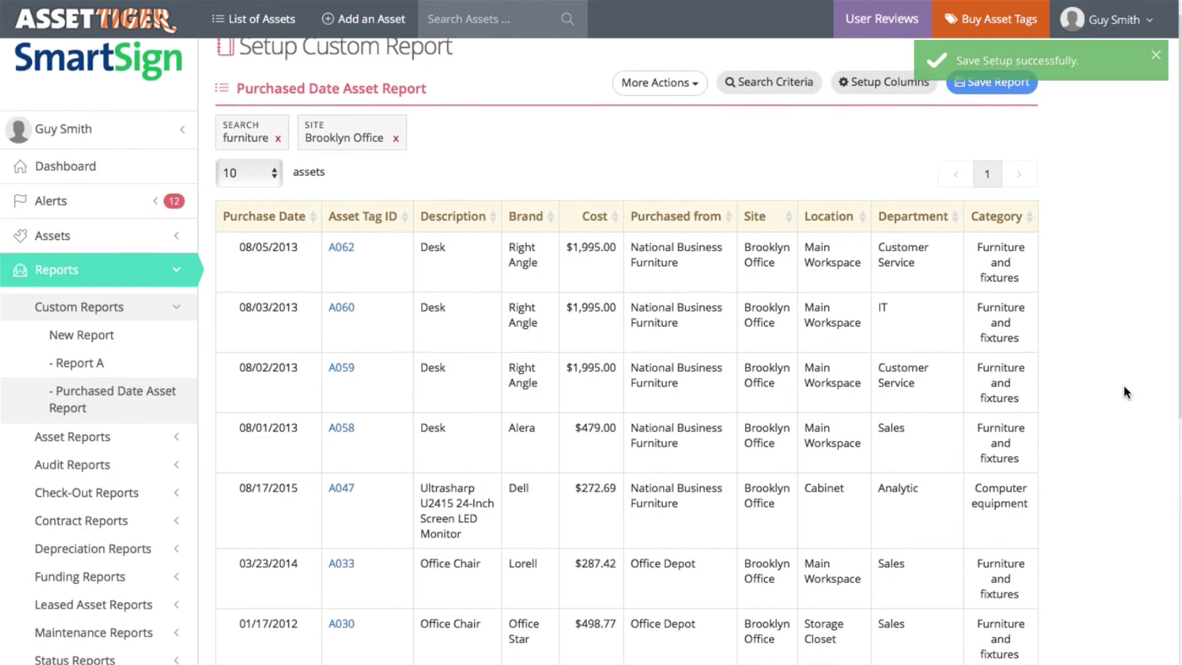
scroll(1126, 386, up, 3)
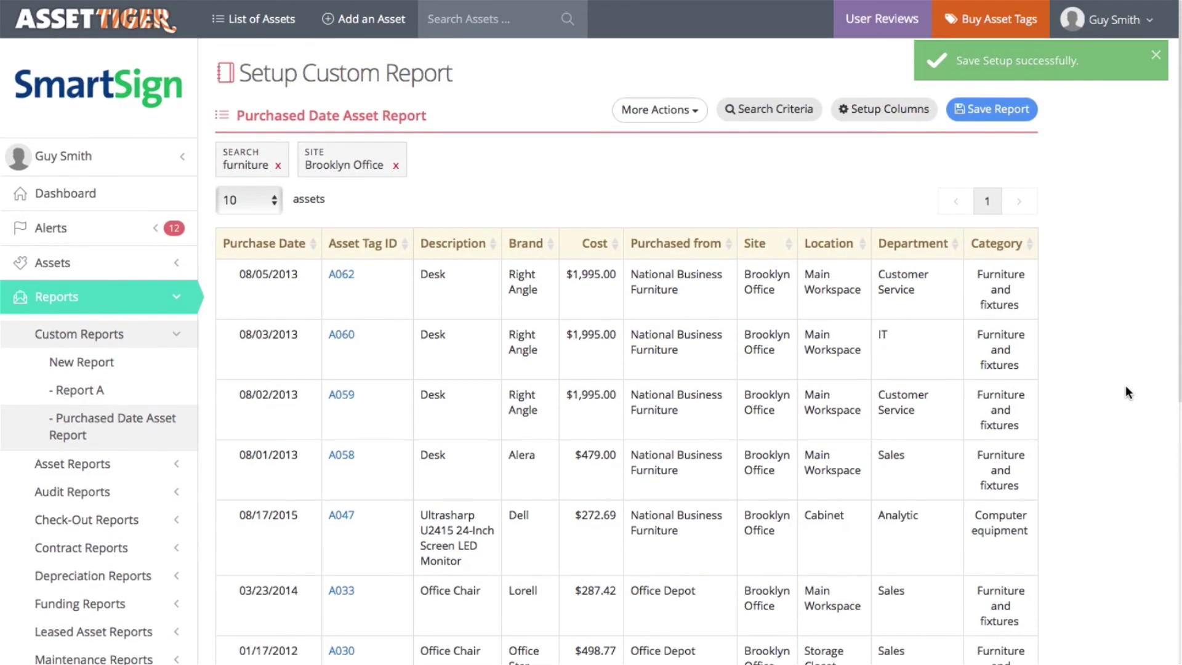
click(396, 167)
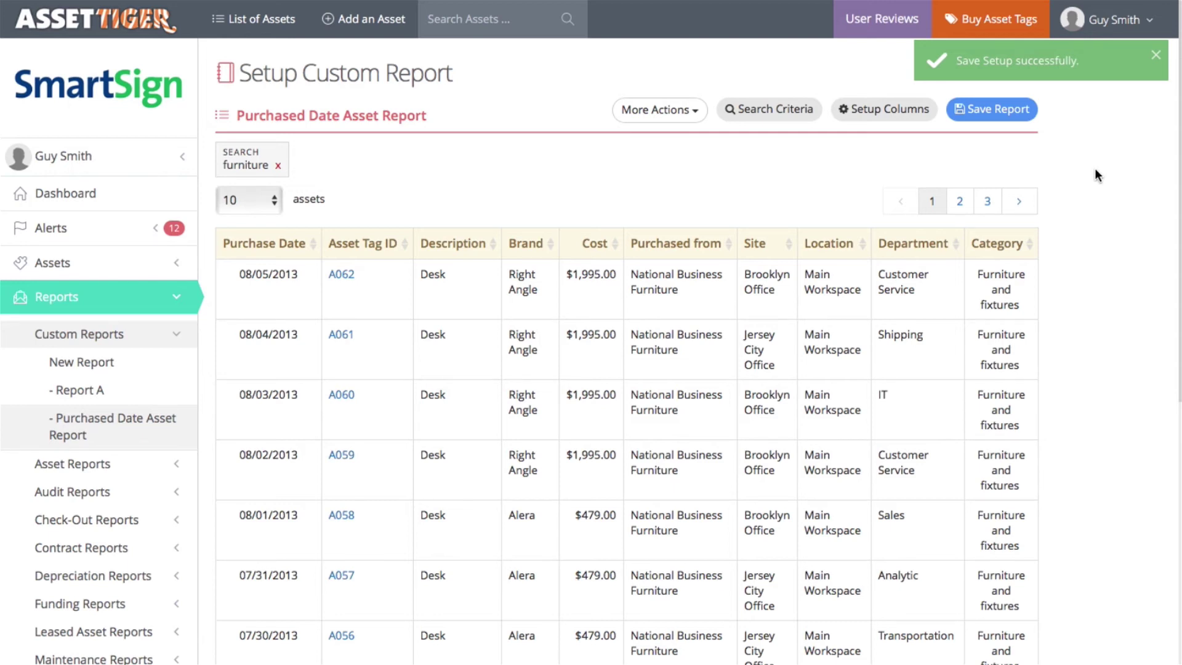
Save the custom report as "Furniture Report" for all users and view its list of additional actions.
click(1018, 116)
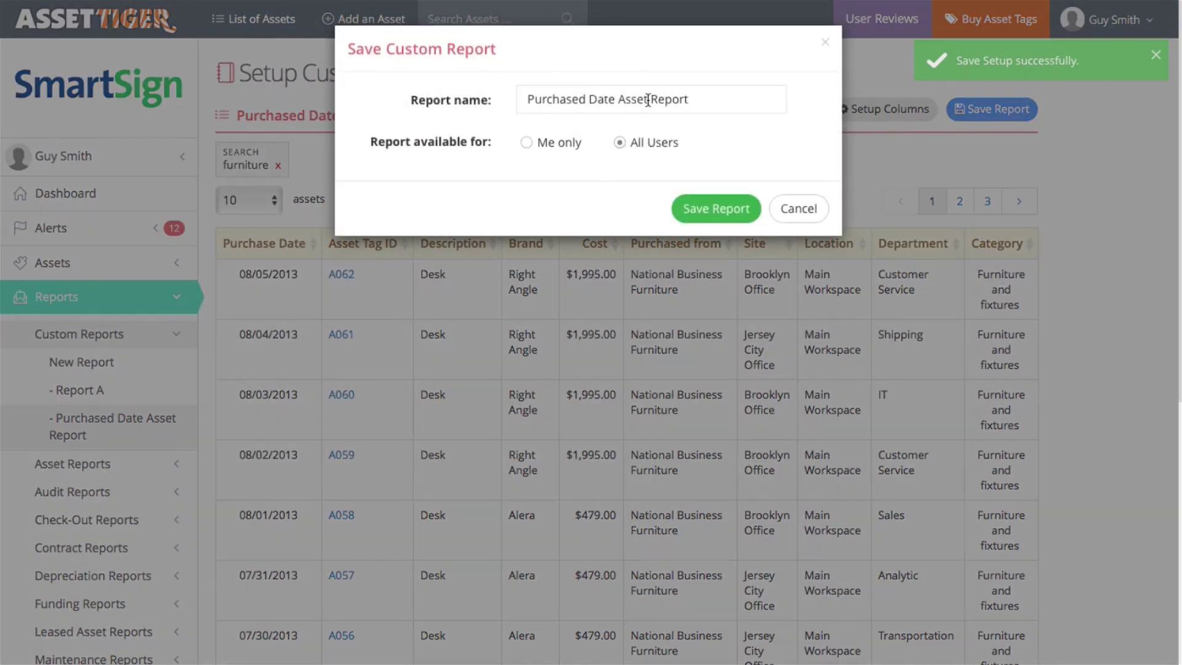
drag(648, 100, 493, 102)
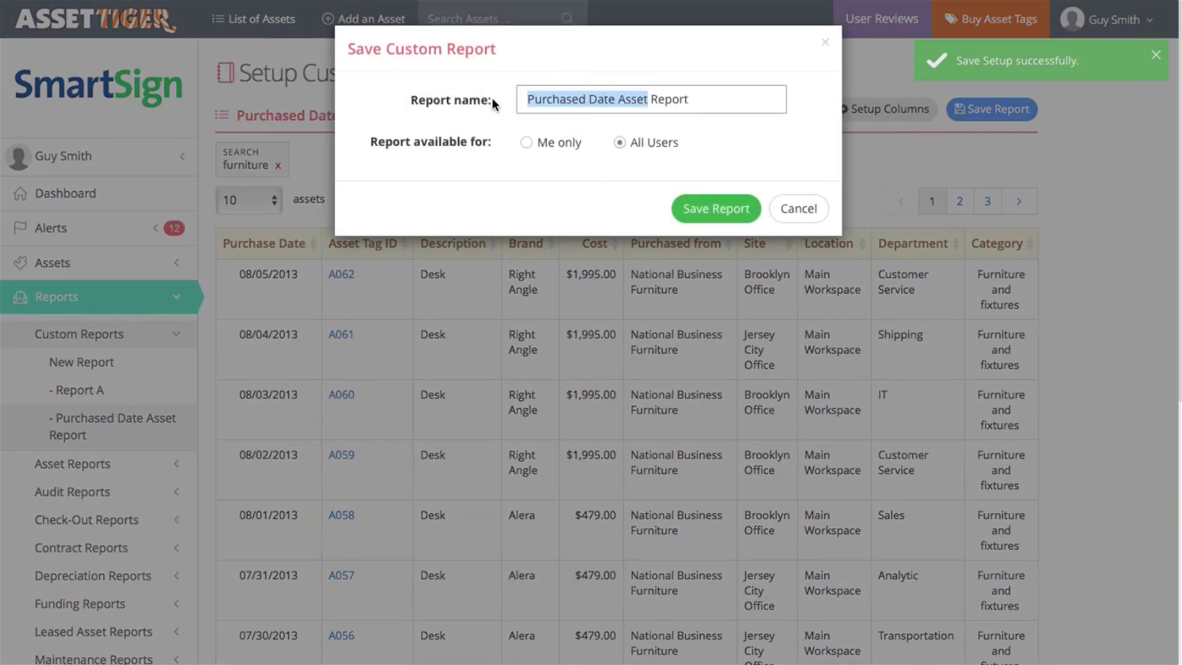
text(Furniture)
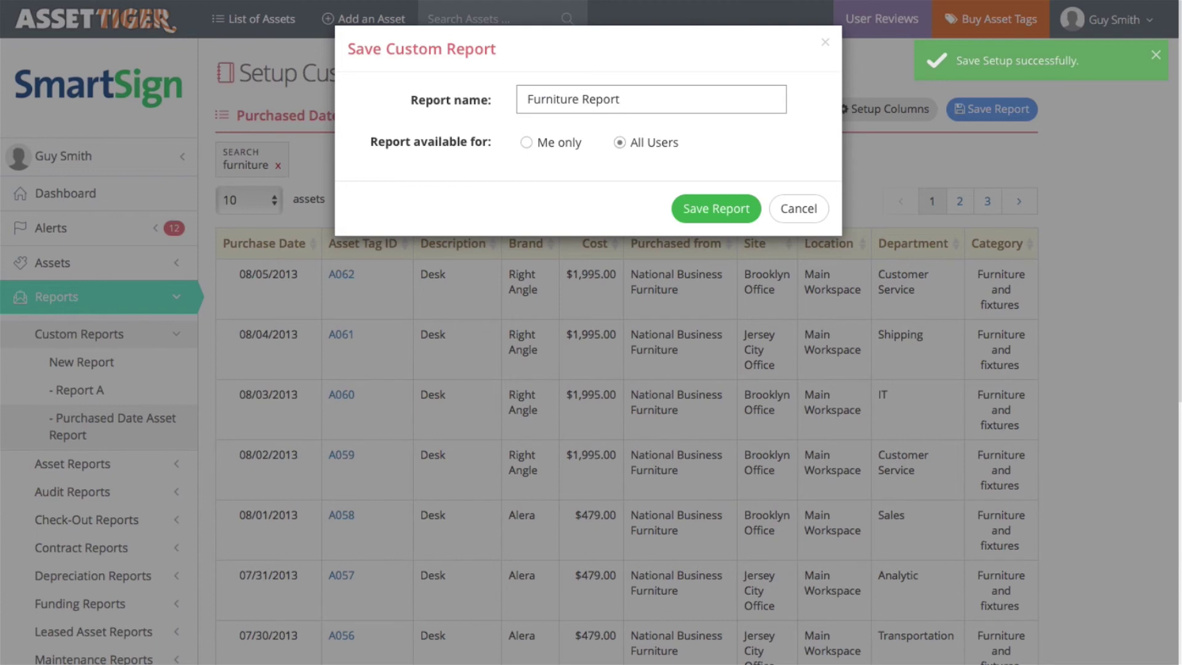
click(533, 147)
click(618, 143)
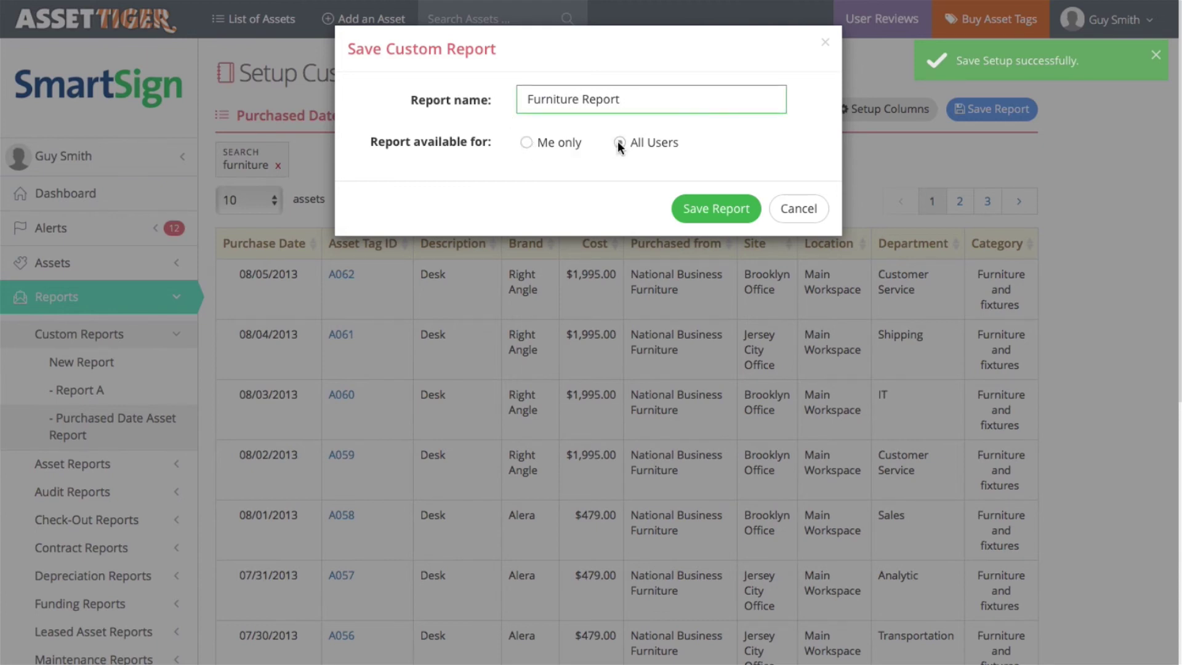
click(716, 209)
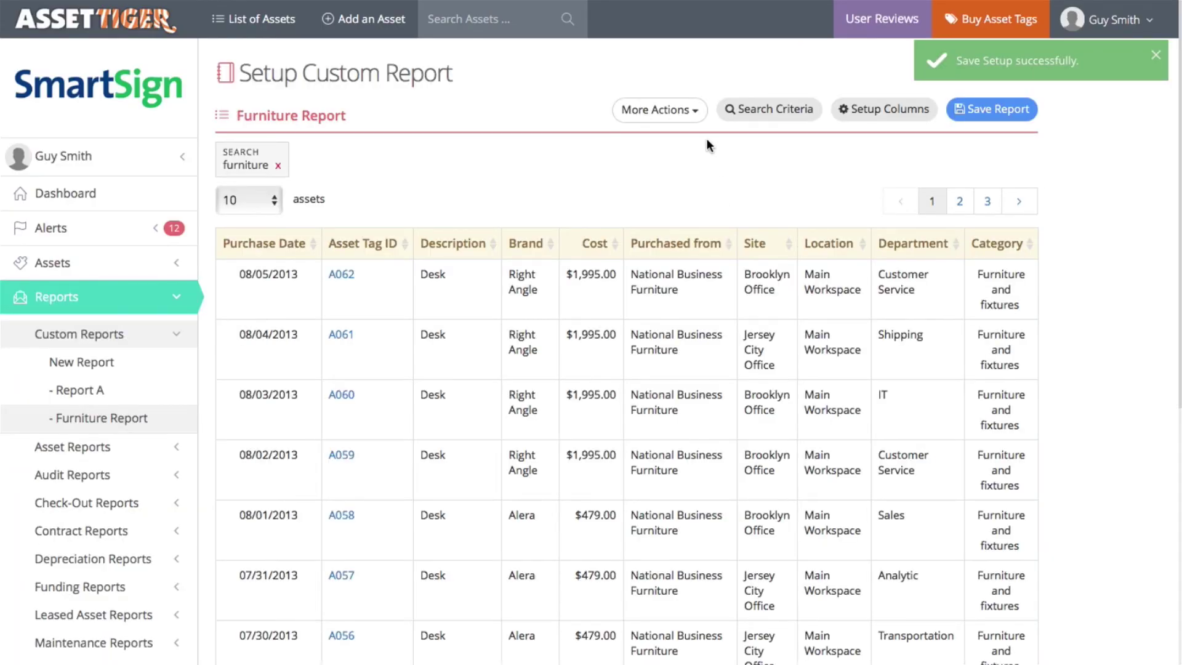
click(693, 112)
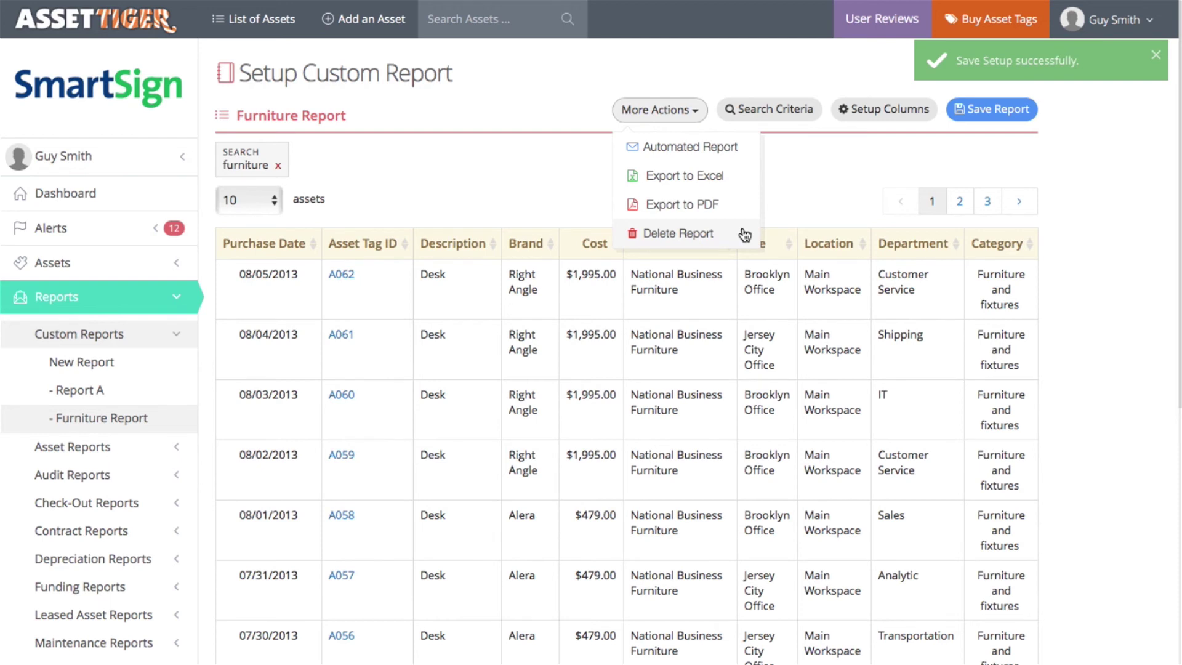
Clear the keyword from the search criteria and limit the report to the Brooklyn Office site and Cabinet location.
click(785, 113)
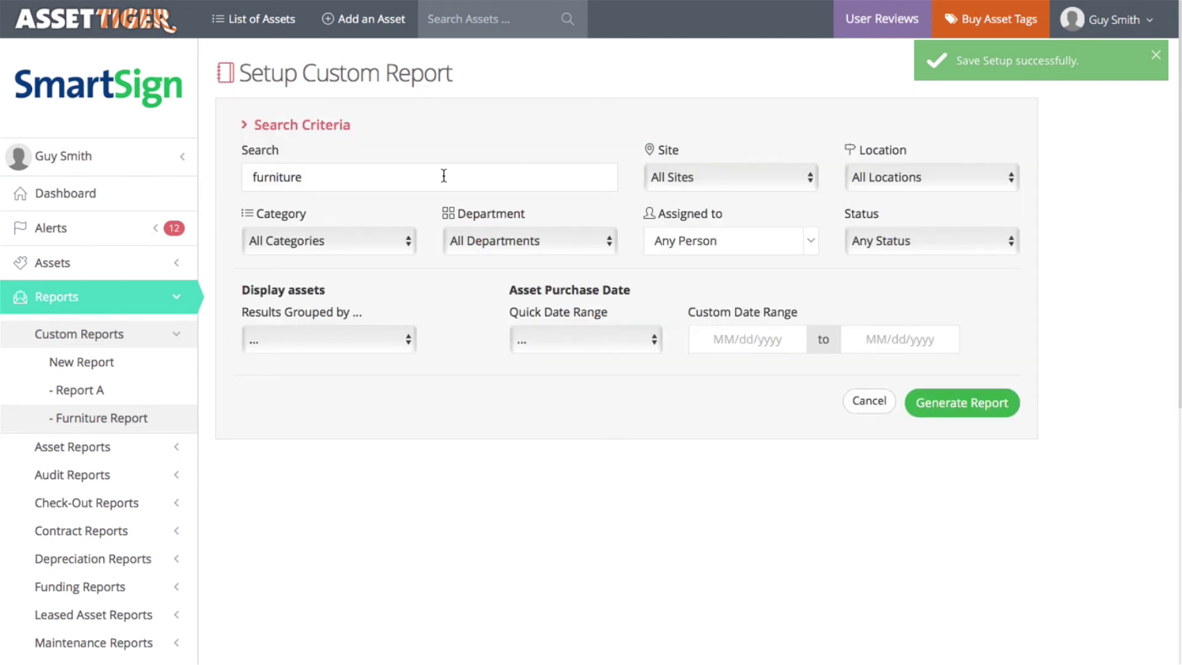
drag(316, 178, 245, 174)
key(BackSpace)
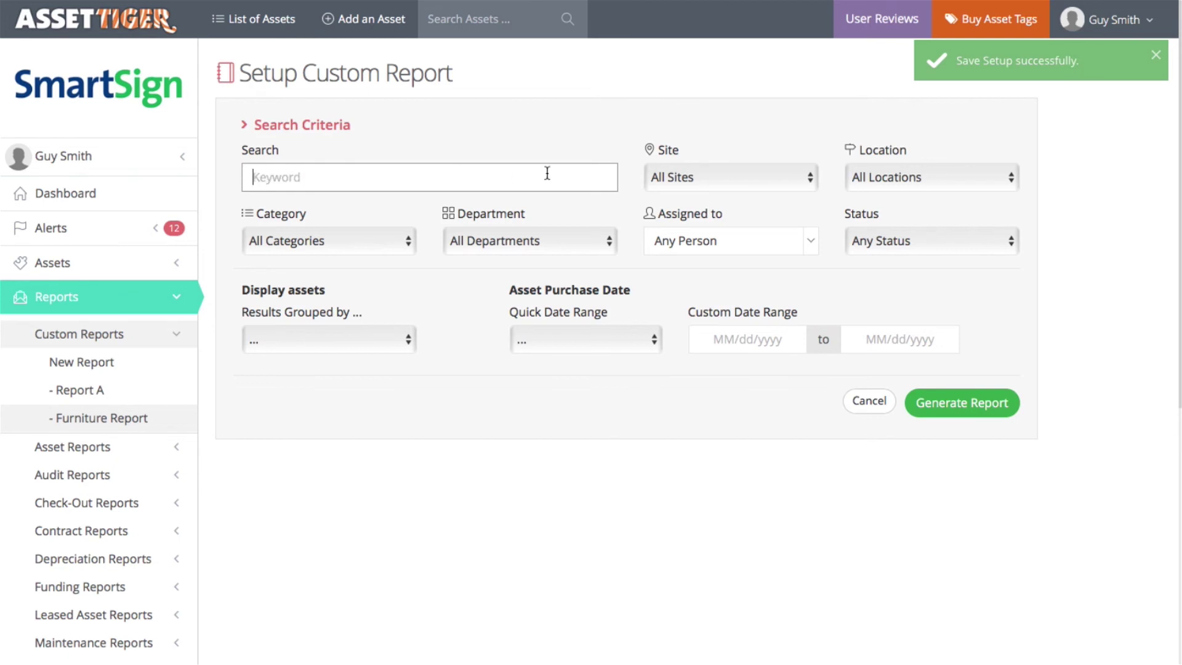
click(678, 171)
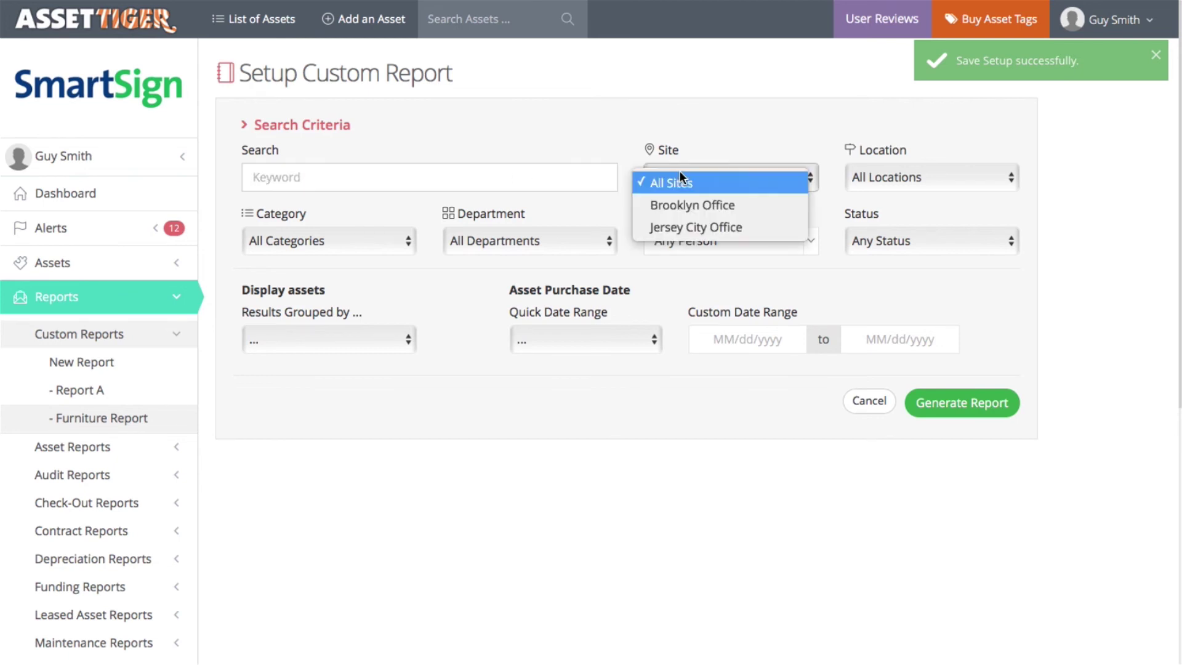
click(692, 205)
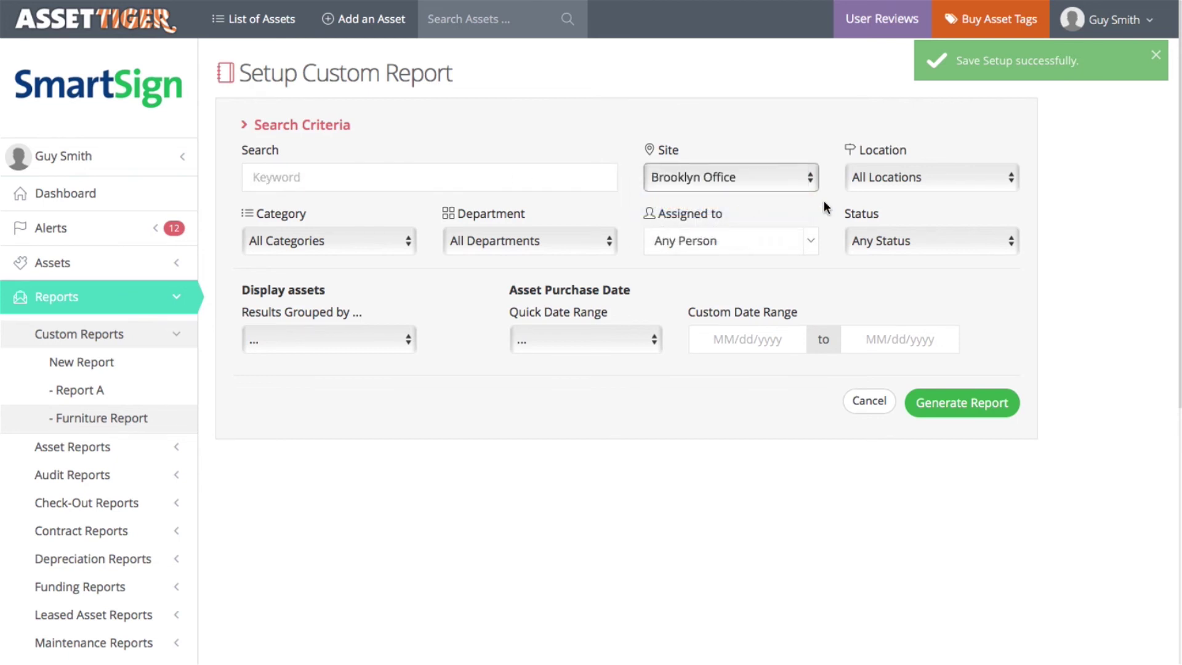
click(907, 180)
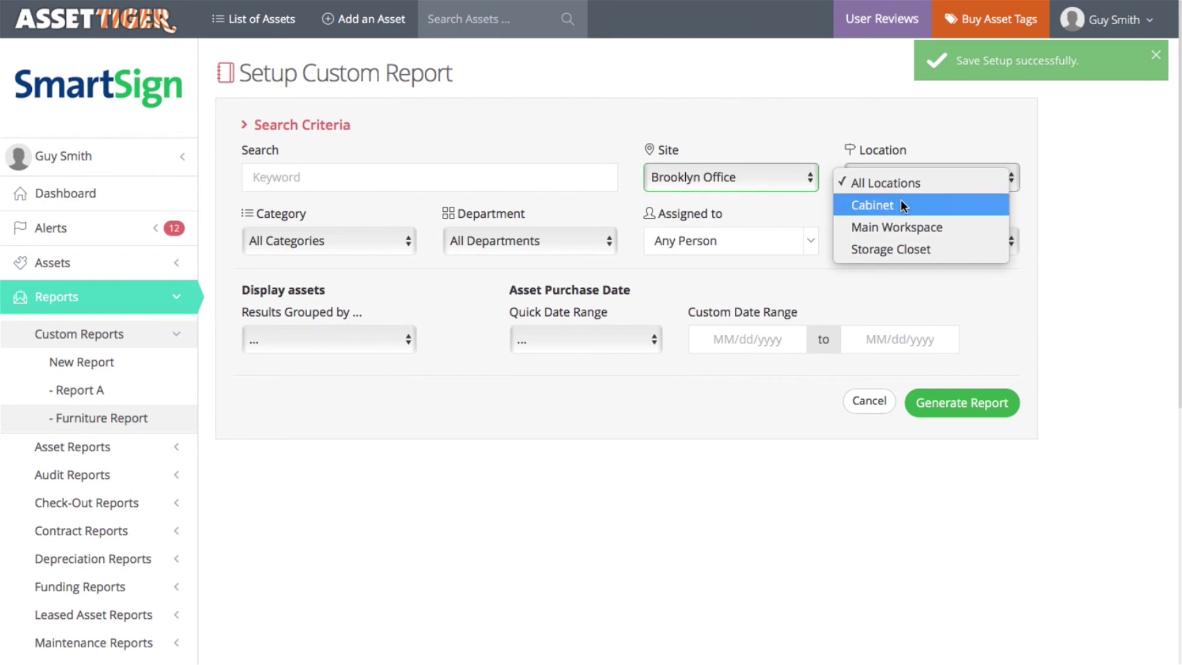
click(902, 205)
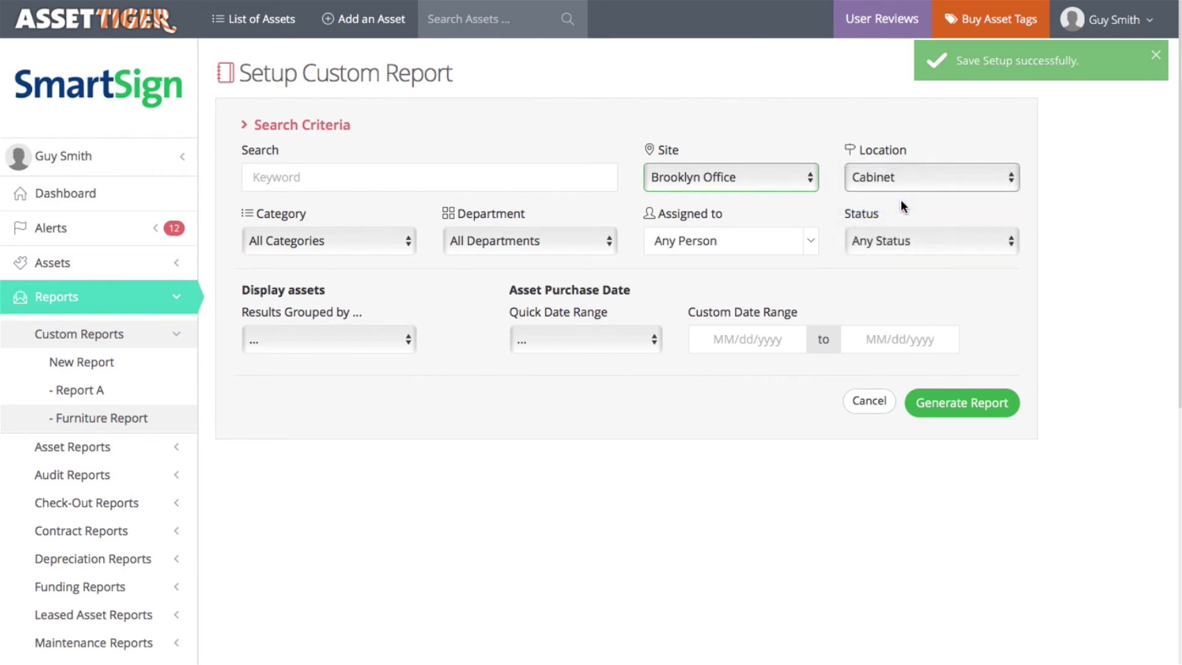
Set the search criteria's category to Computer equipment and its department to Account Services.
click(371, 239)
click(378, 269)
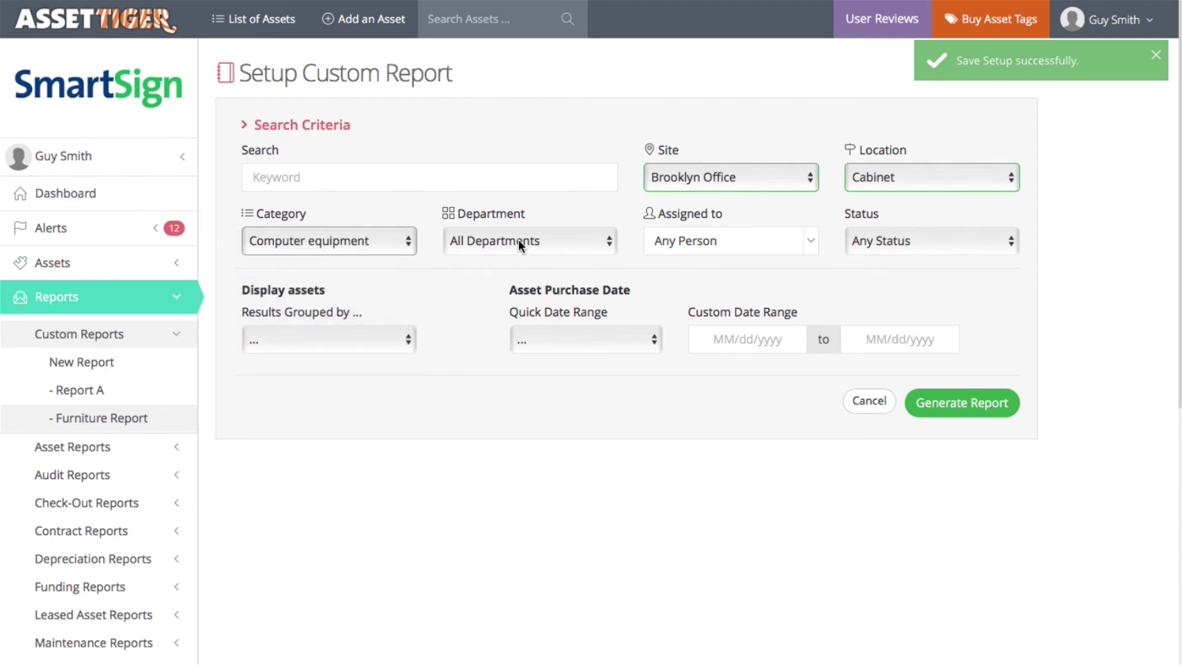
click(561, 241)
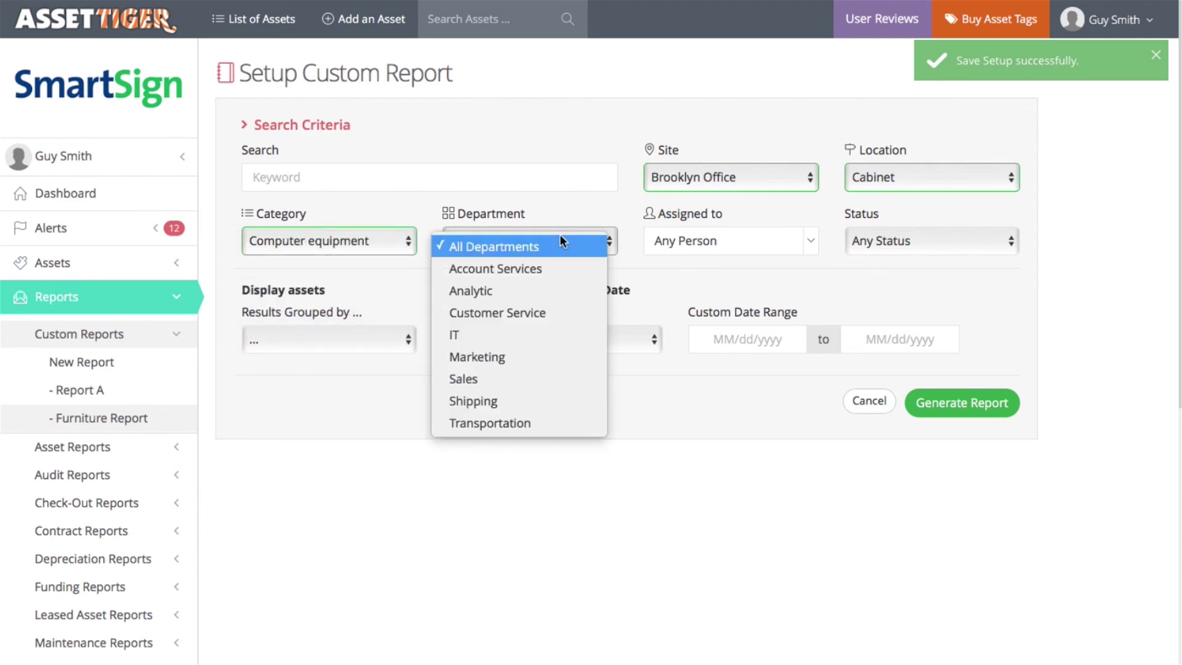
click(559, 269)
Look through the available options for assigned person, status, result grouping, quick date range and custom date range without choosing any.
click(792, 250)
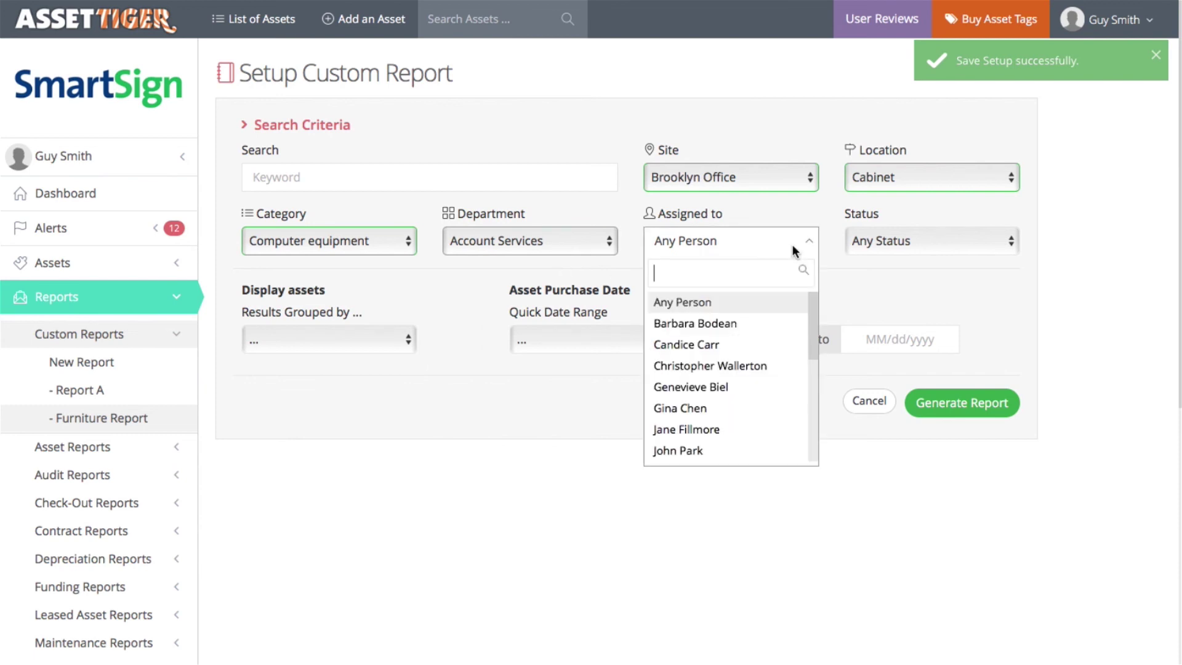
scroll(784, 323, down, 3)
scroll(783, 334, down, 1)
scroll(783, 334, up, 4)
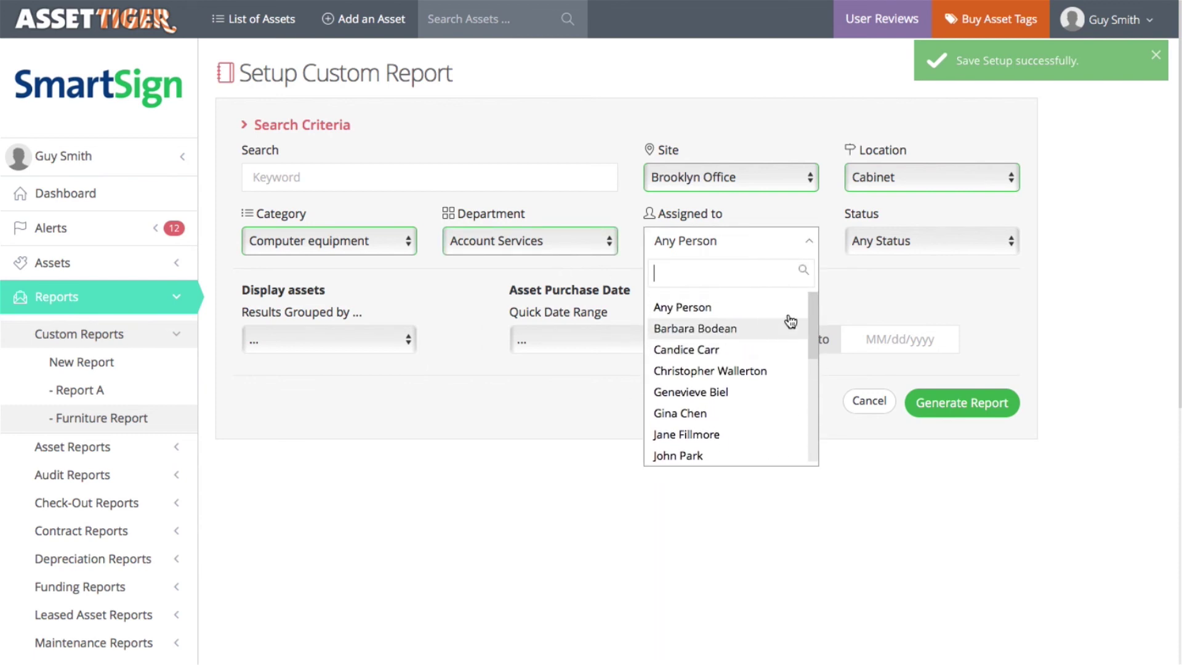
click(775, 212)
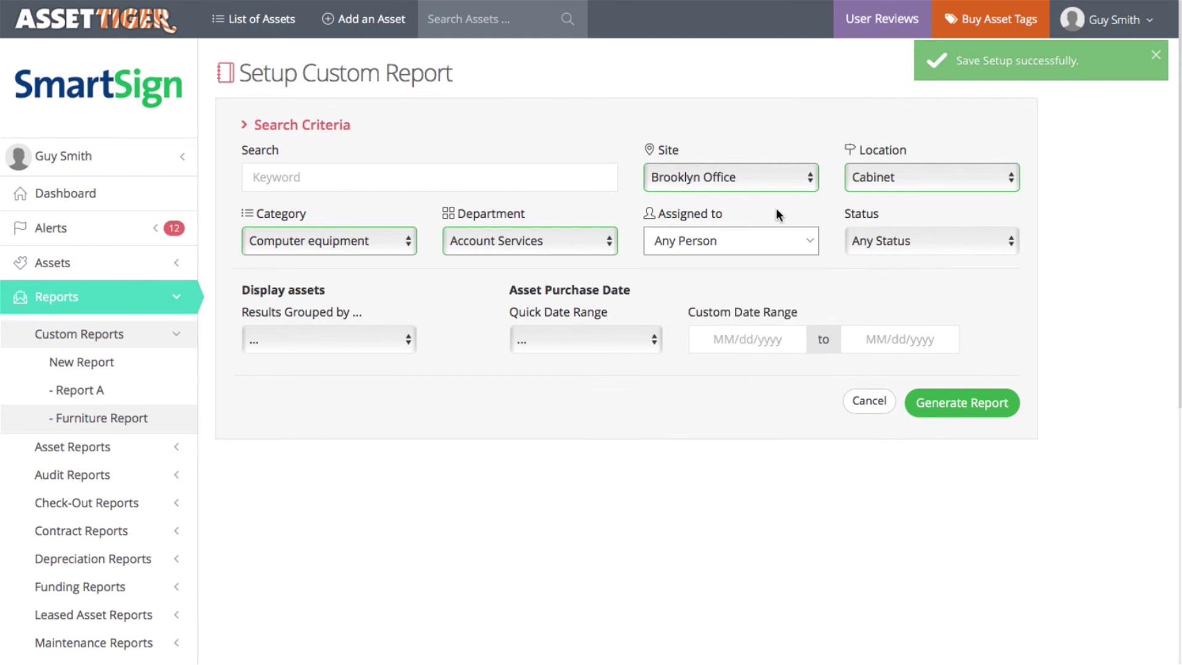
click(927, 241)
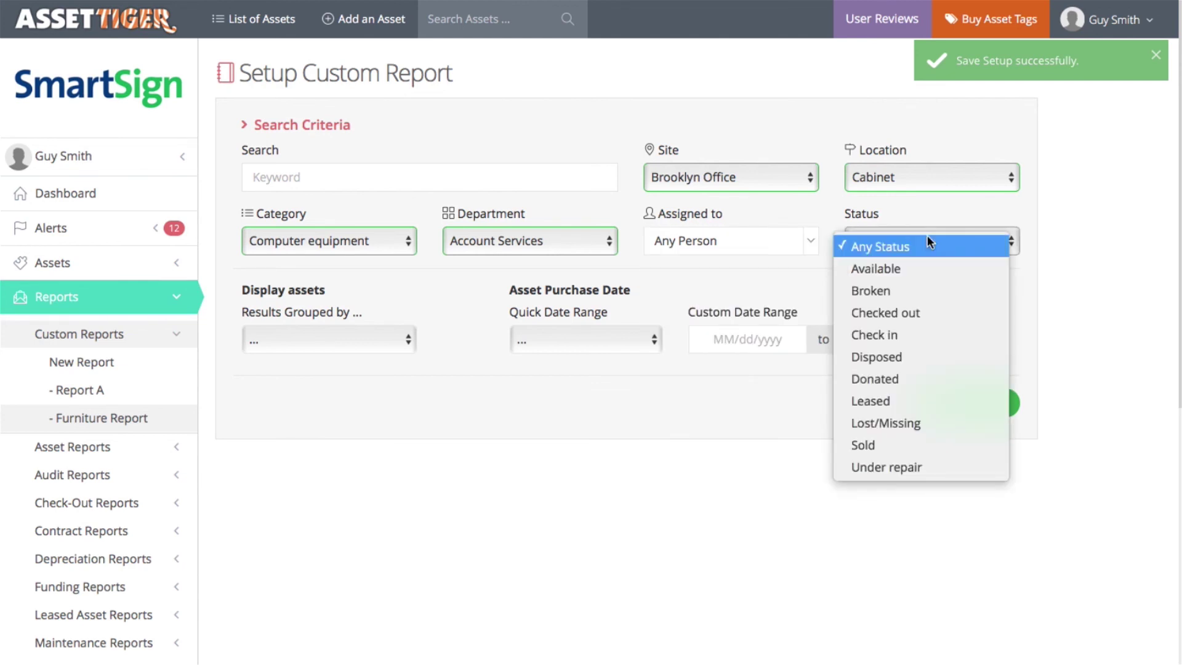
click(928, 237)
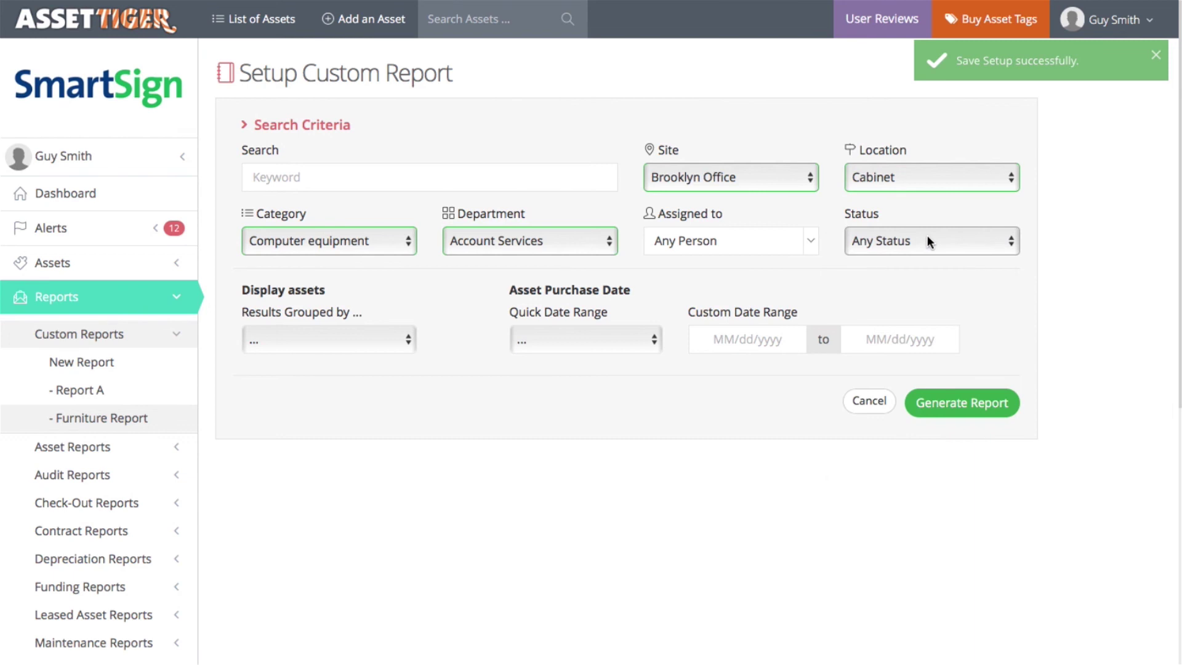
click(390, 338)
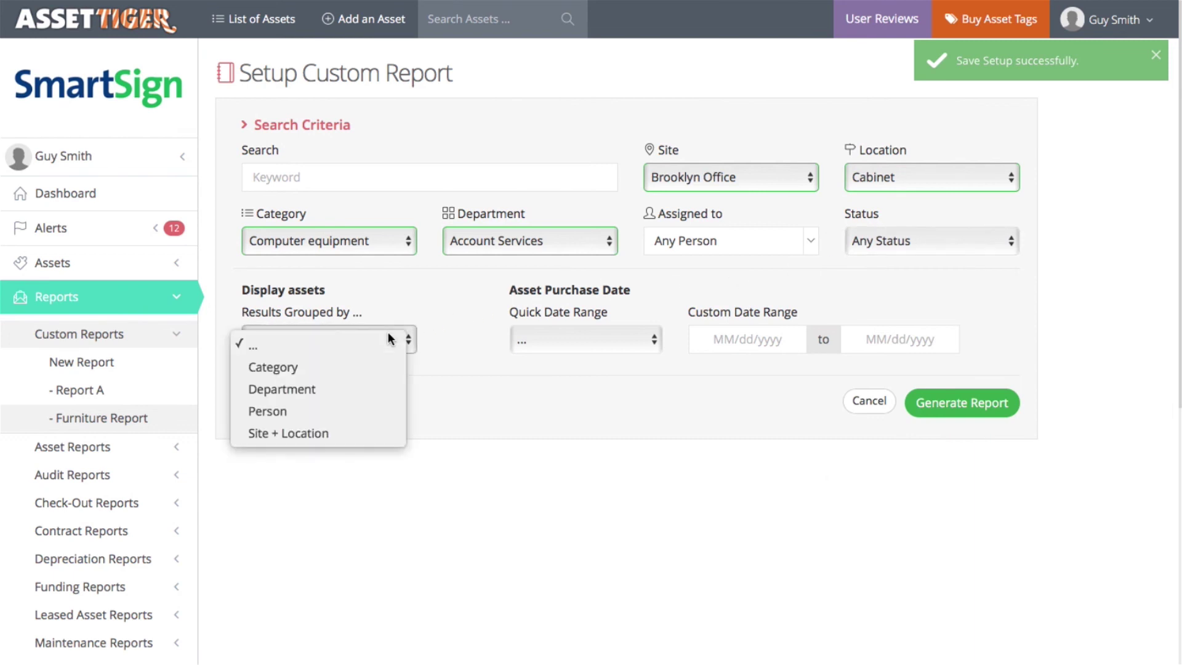
click(567, 337)
click(567, 339)
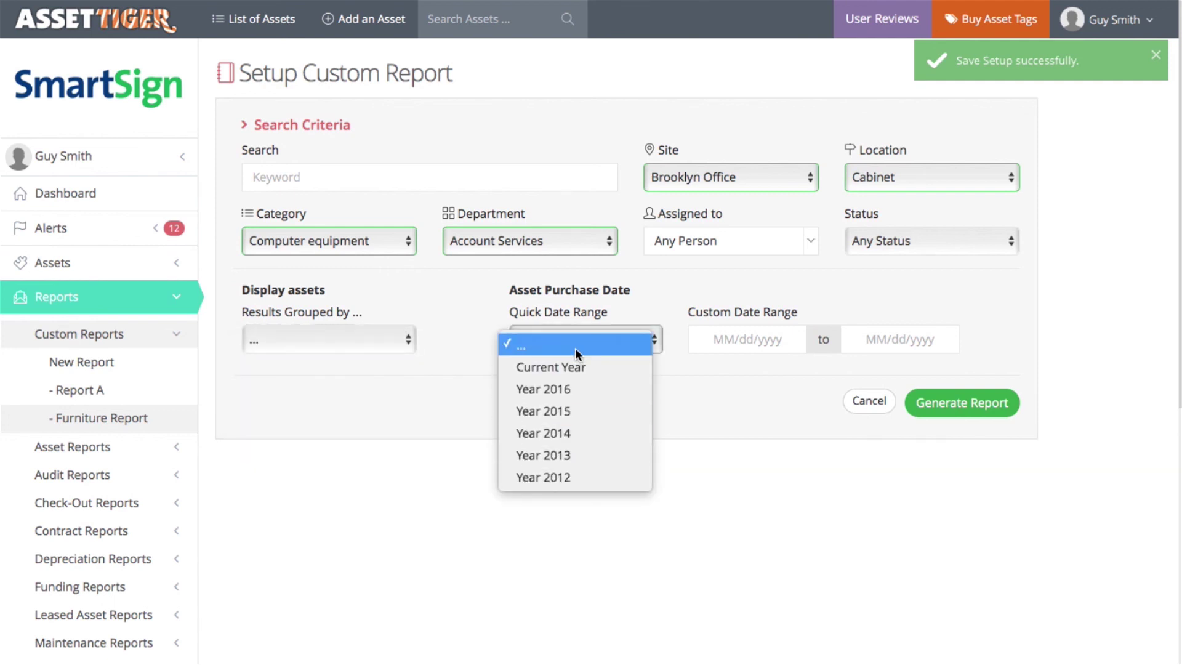
click(575, 349)
click(742, 337)
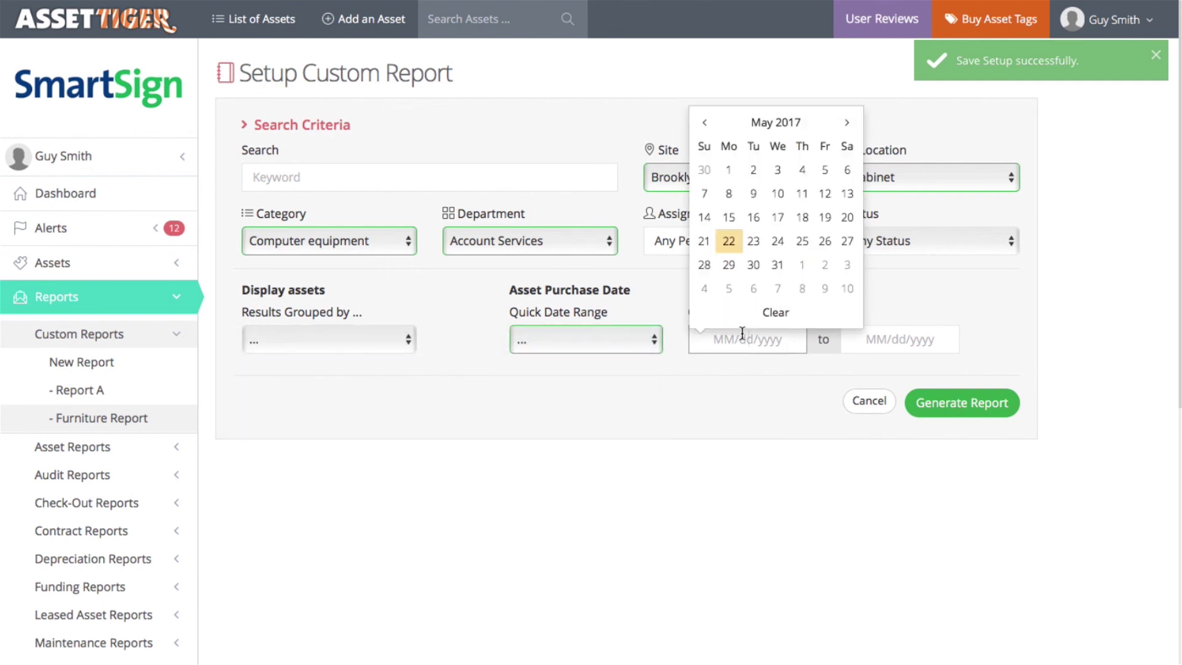
click(771, 313)
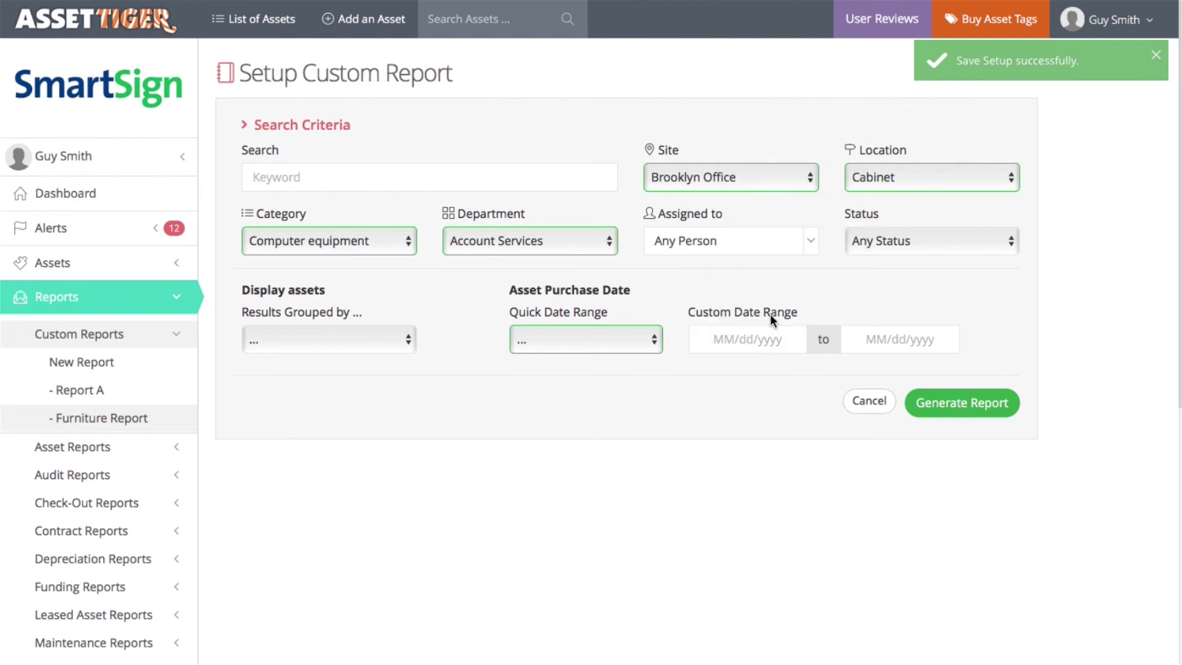
Generate the report with the chosen criteria and check the additional actions available for it.
click(942, 404)
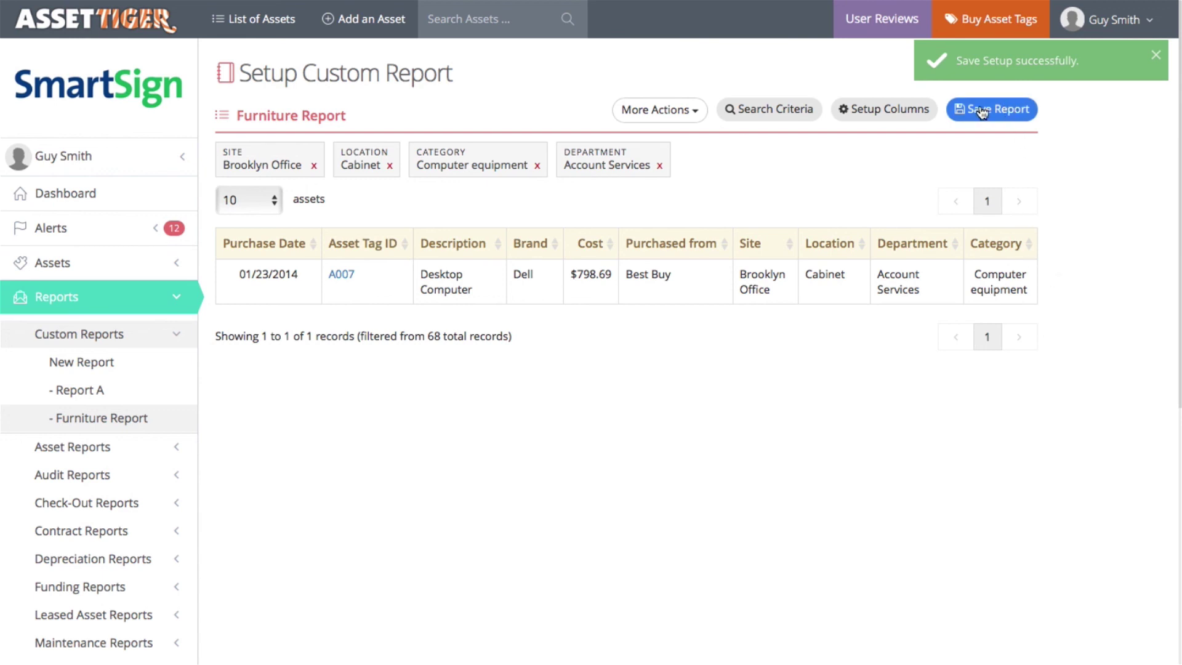
click(691, 111)
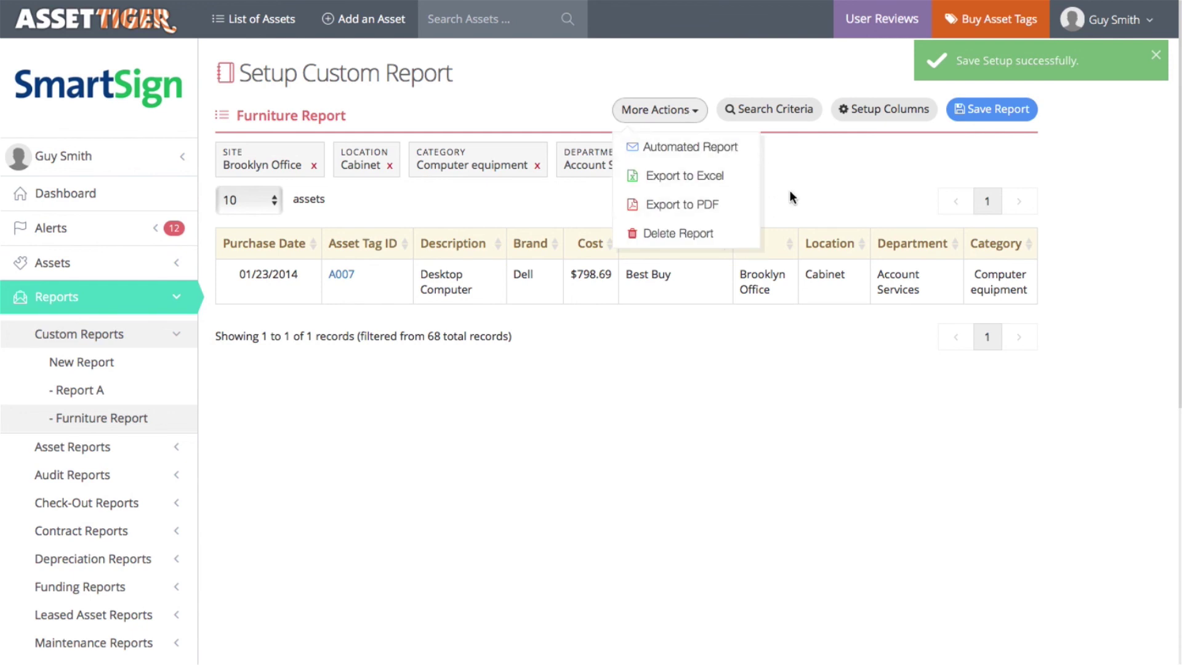
click(818, 161)
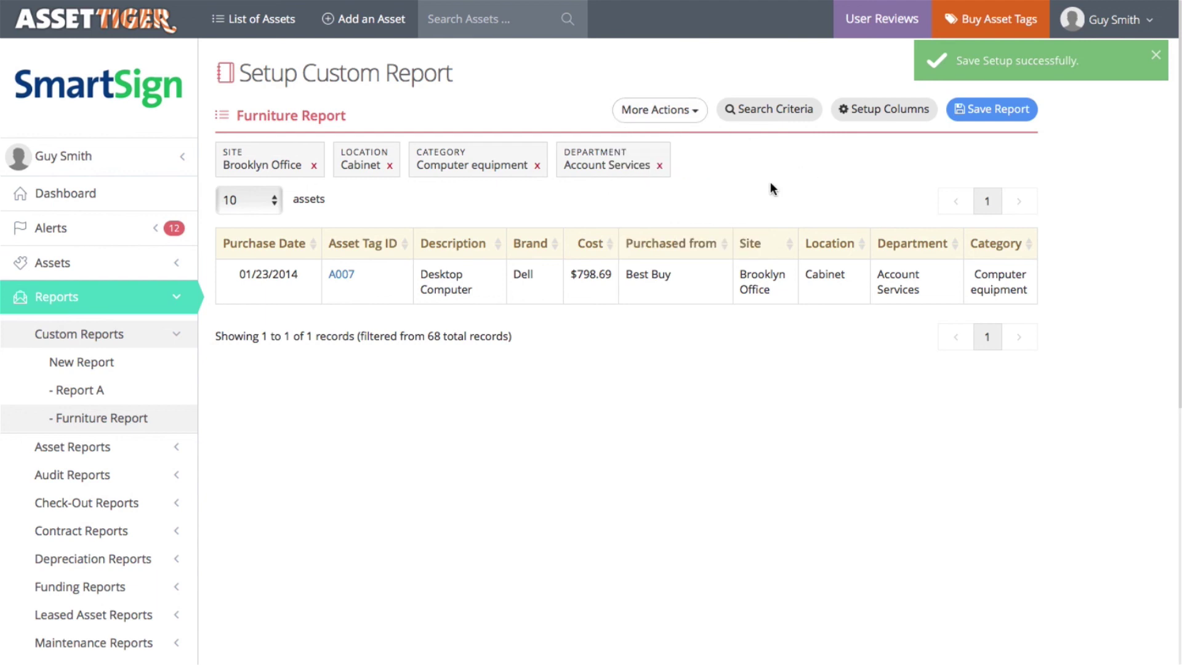
Collapse the reports navigation and open the Contact Us page under Help / Support.
click(116, 299)
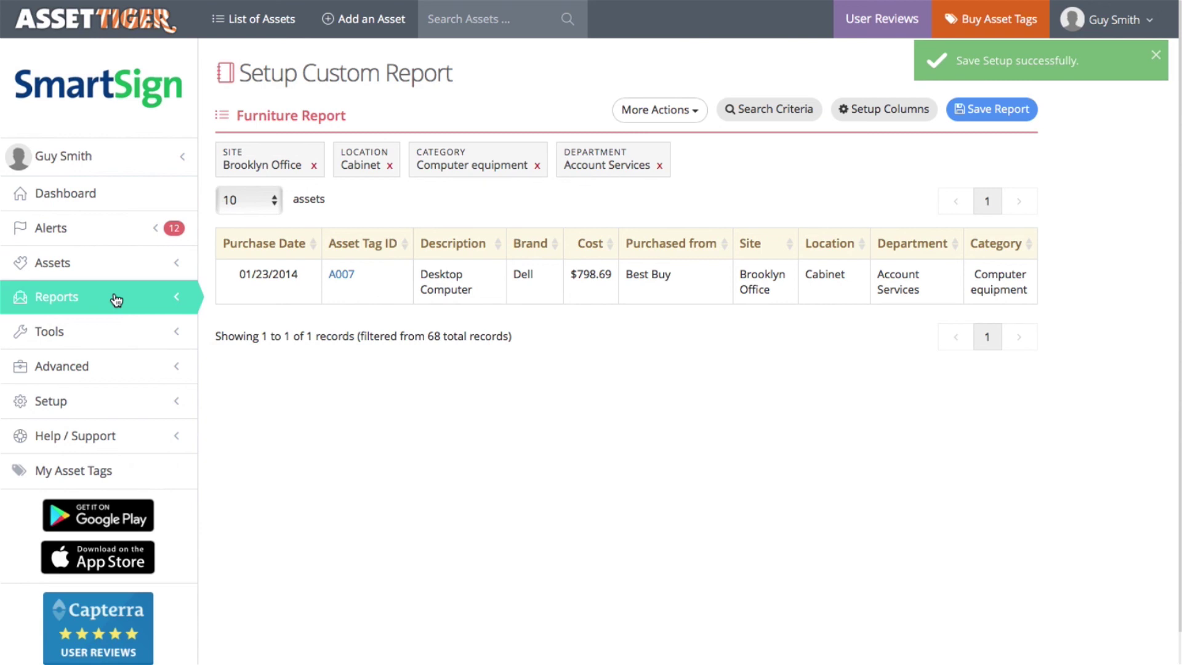
click(123, 432)
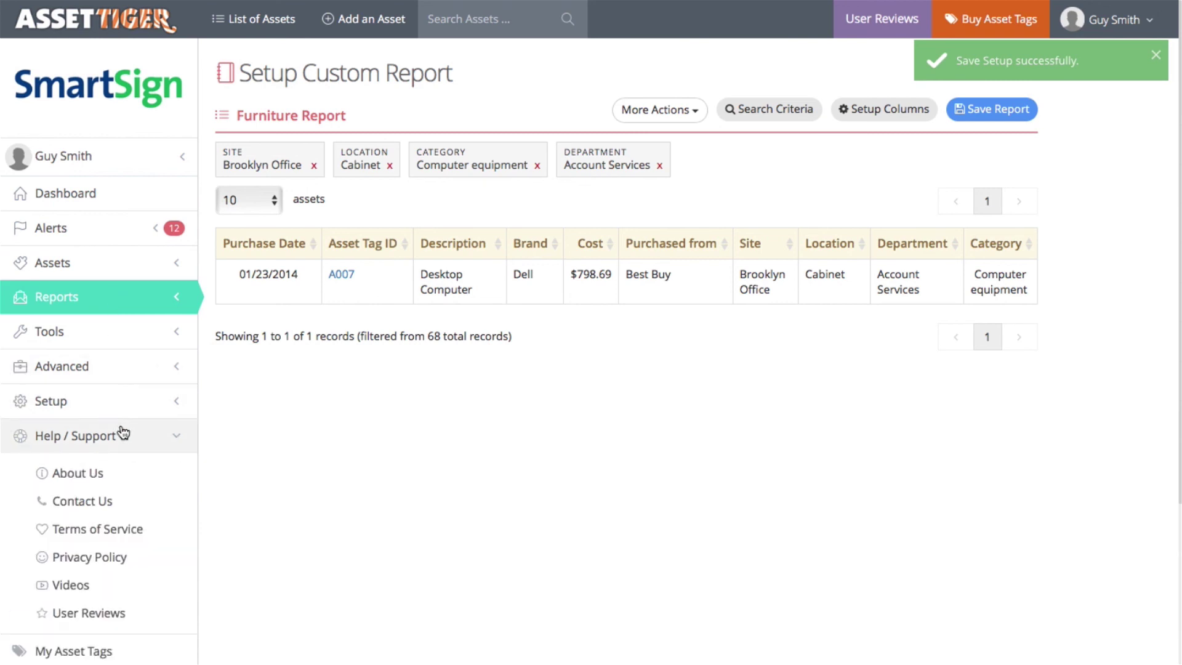
click(101, 506)
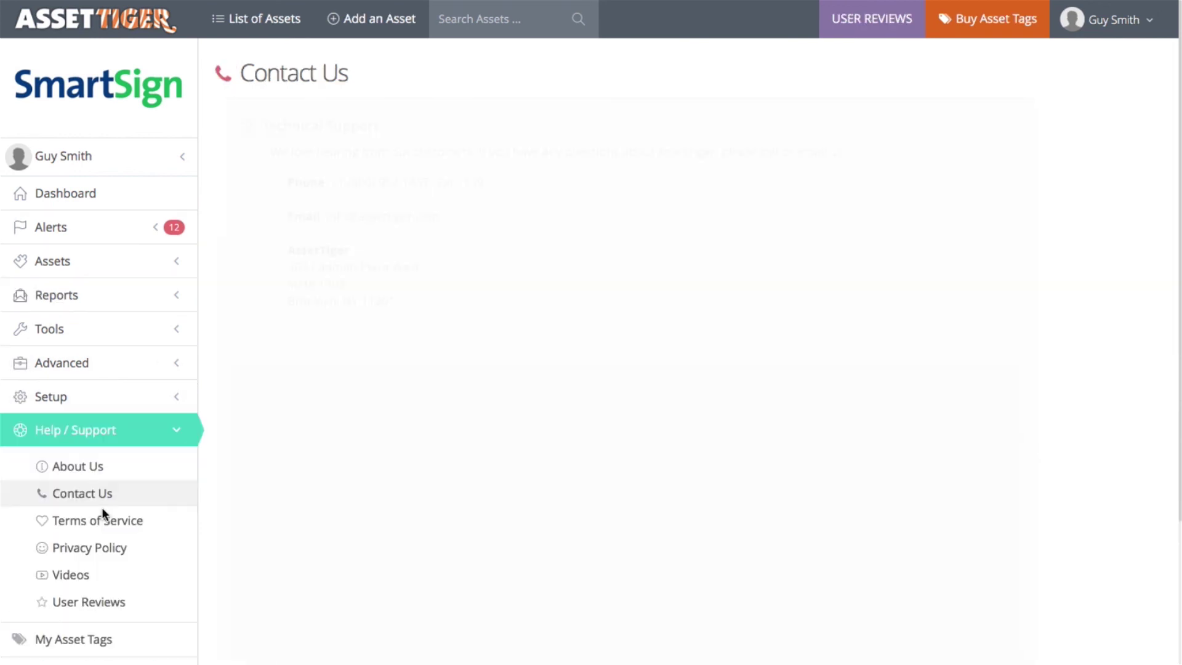